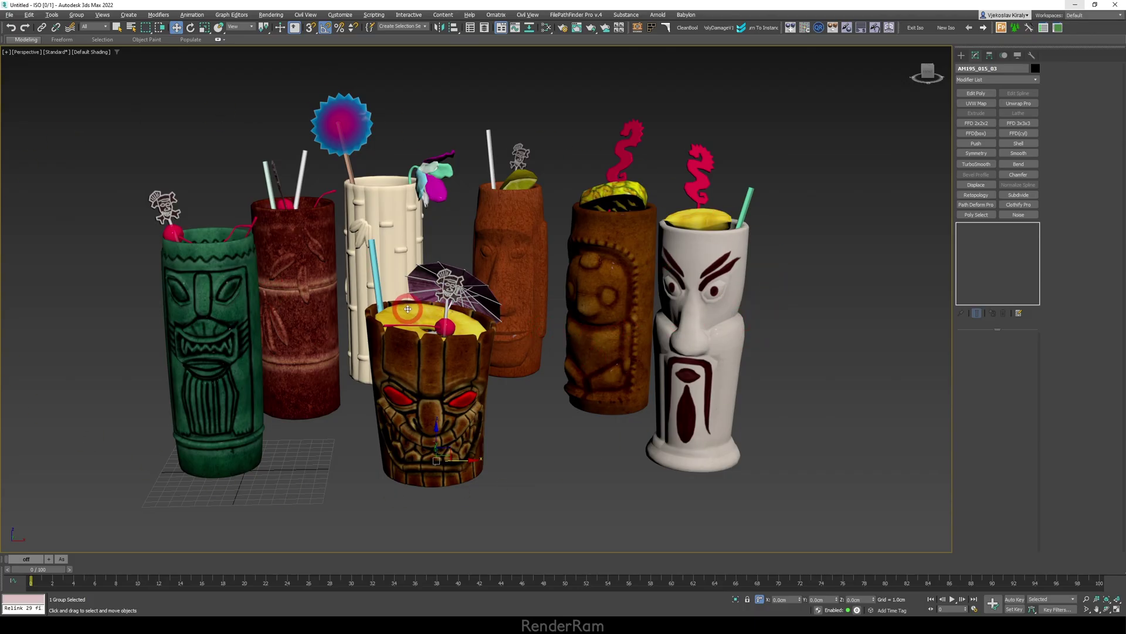
# Step: Clone the wooden plank upward as two instanced shelf copies
pyautogui.keyDown('alt'); pyautogui.moveTo(408, 308); pyautogui.dragTo(712, 310, button='middle'); pyautogui.keyUp('alt')
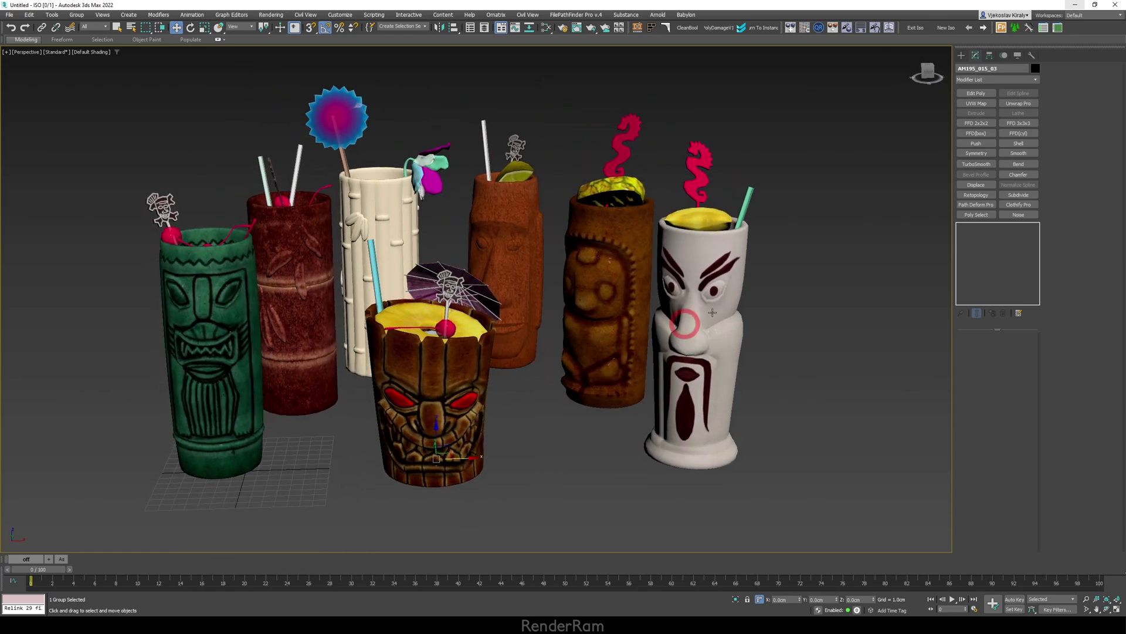
pyautogui.moveTo(652, 397); pyautogui.dragTo(560, 377, button='middle')
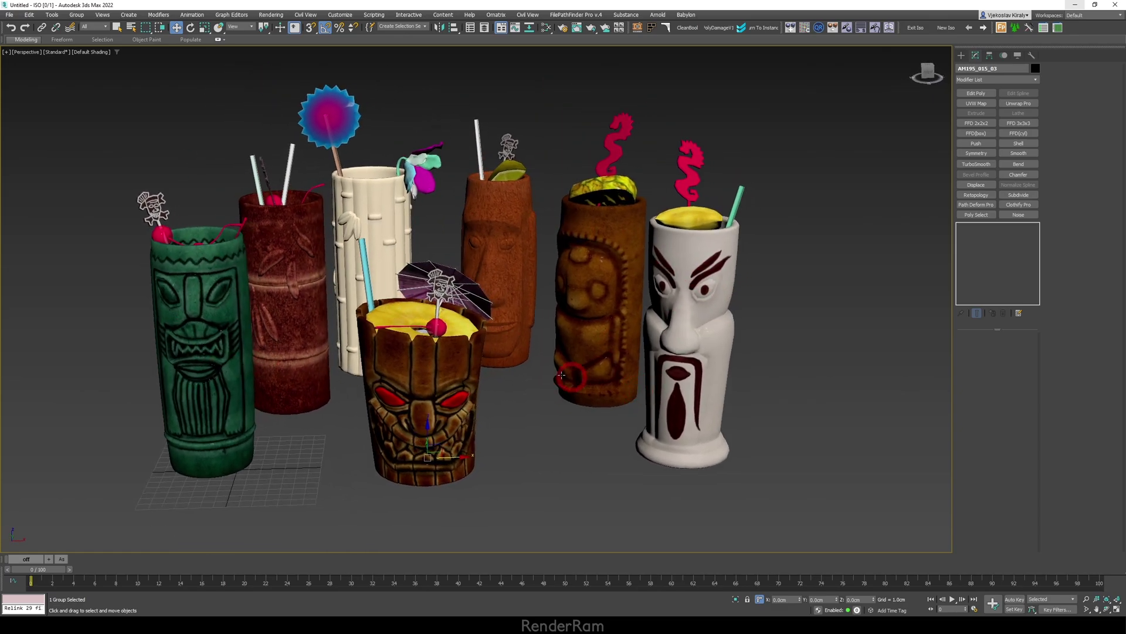
pyautogui.scroll(-5, 367, 342)
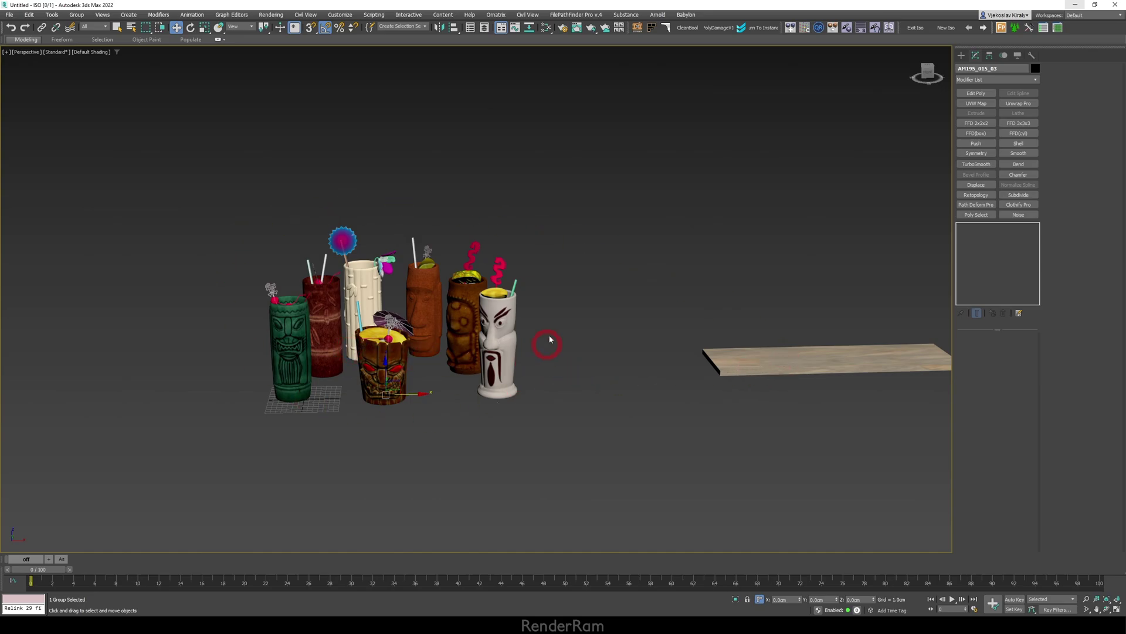
pyautogui.moveTo(887, 366); pyautogui.dragTo(563, 372, button='middle')
pyautogui.scroll(3, 510, 378)
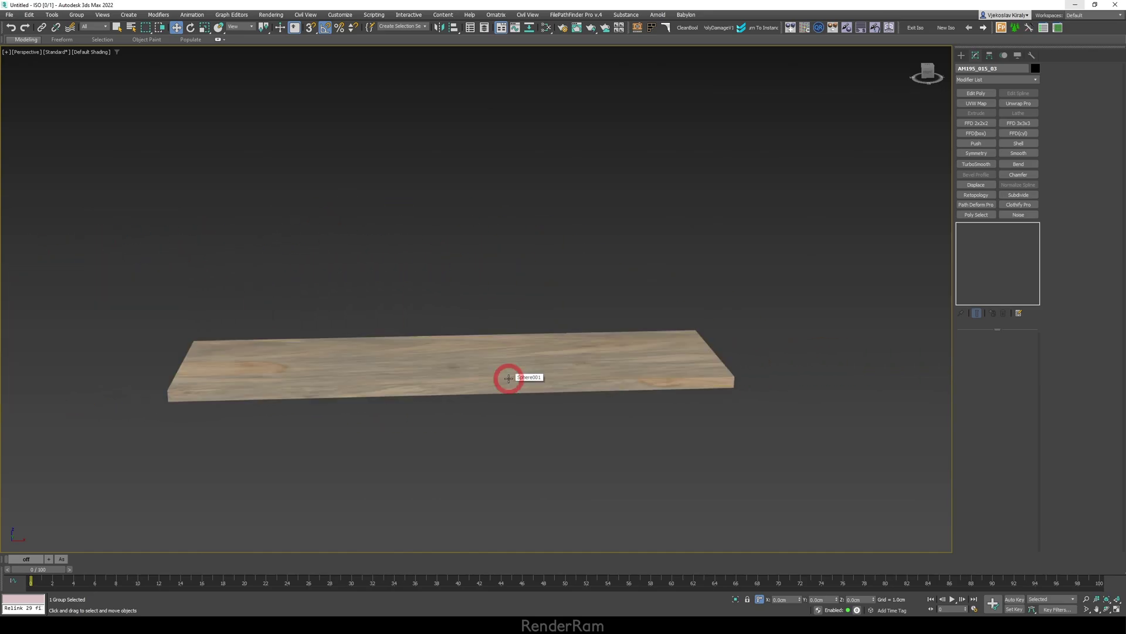
pyautogui.scroll(2, 466, 375)
pyautogui.click(347, 373)
pyautogui.scroll(-2, 347, 374)
pyautogui.scroll(-2, 473, 372)
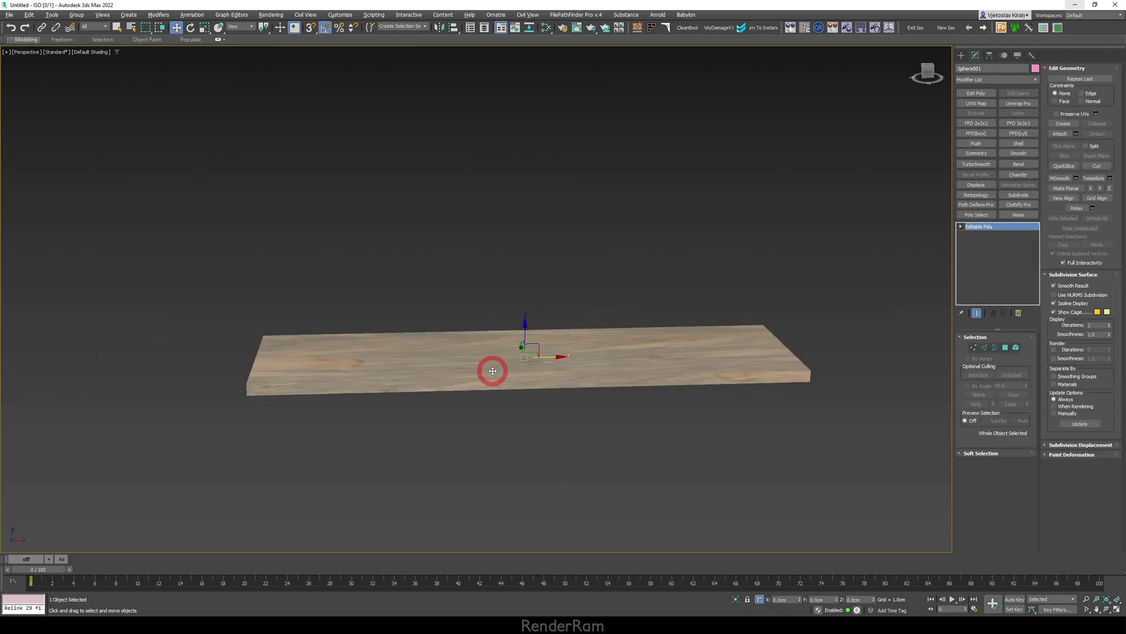
pyautogui.keyDown('alt'); pyautogui.moveTo(493, 370); pyautogui.dragTo(528, 359, button='middle'); pyautogui.keyUp('alt')
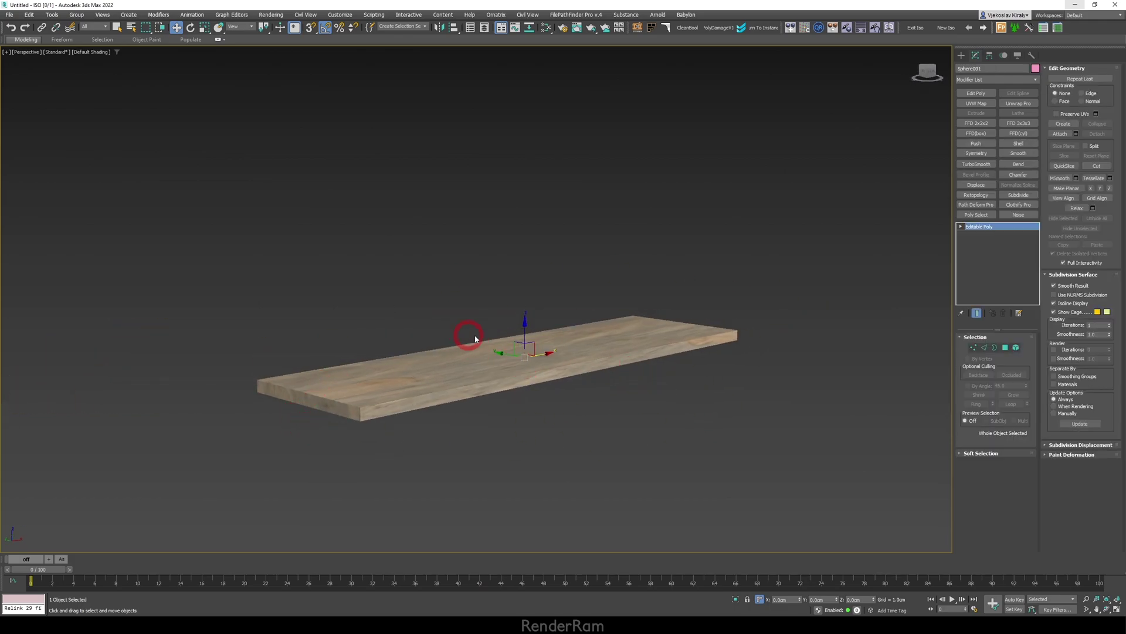
pyautogui.scroll(-2, 532, 335)
pyautogui.keyDown('shift'); pyautogui.moveTo(511, 353); pyautogui.dragTo(528, 295); pyautogui.keyUp('shift')
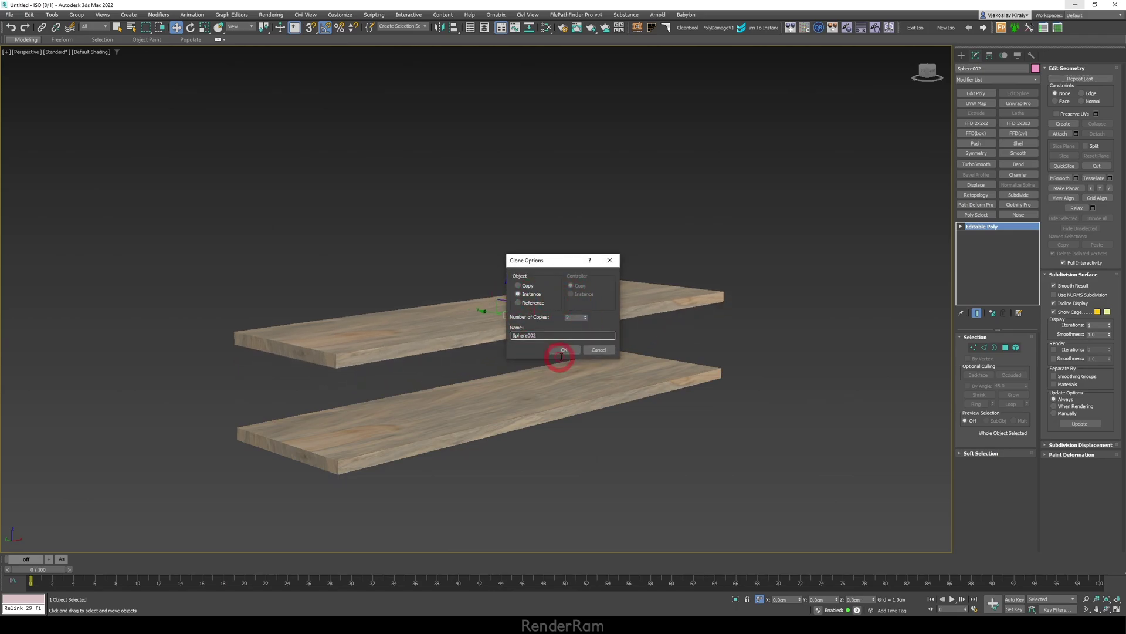
pyautogui.click(563, 351)
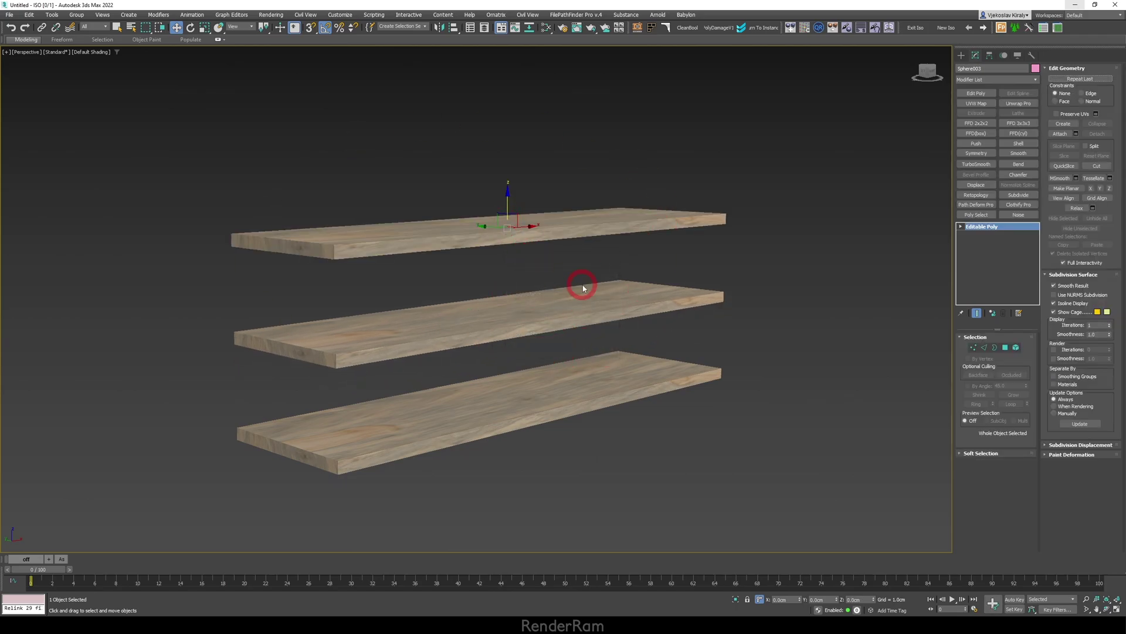
# Step: Test-raise the plank-end vertices in Vertex mode, then undo the move
pyautogui.press('1')
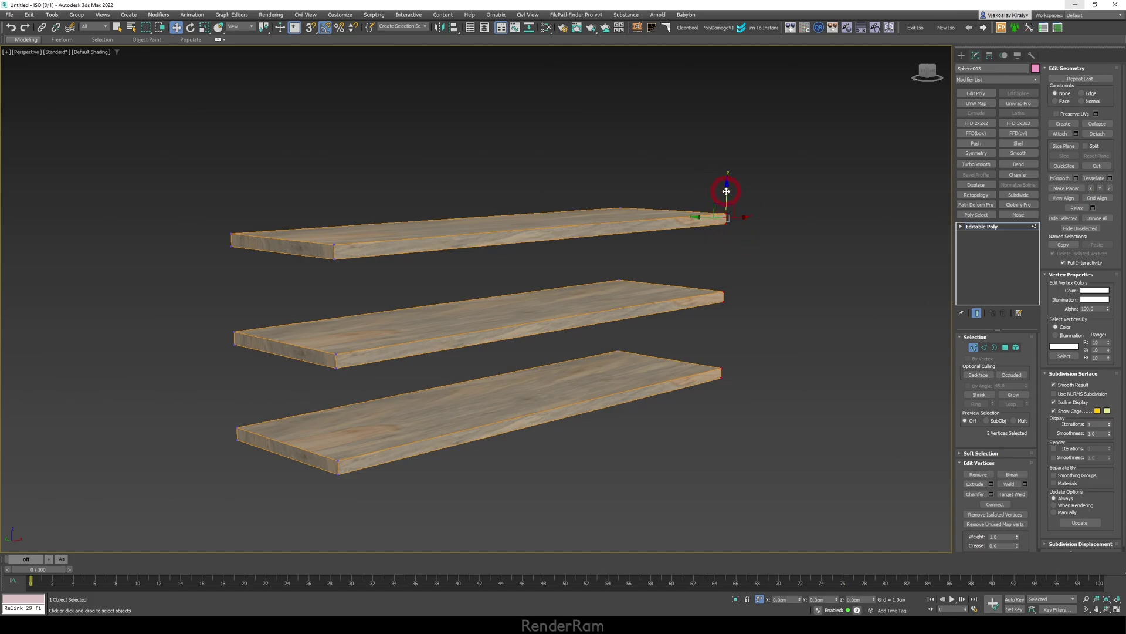
pyautogui.moveTo(727, 190); pyautogui.dragTo(707, 113)
pyautogui.hotkey('ctrl', 'z')
# Step: Undo the instances and re-clone the plank upward as two referenced shelves
pyautogui.hotkey('ctrl', 'z')
pyautogui.hotkey('ctrl', 'z')
pyautogui.click(642, 345)
pyautogui.keyDown('shift'); pyautogui.moveTo(503, 375); pyautogui.dragTo(510, 310); pyautogui.keyUp('shift')
pyautogui.click(531, 296)
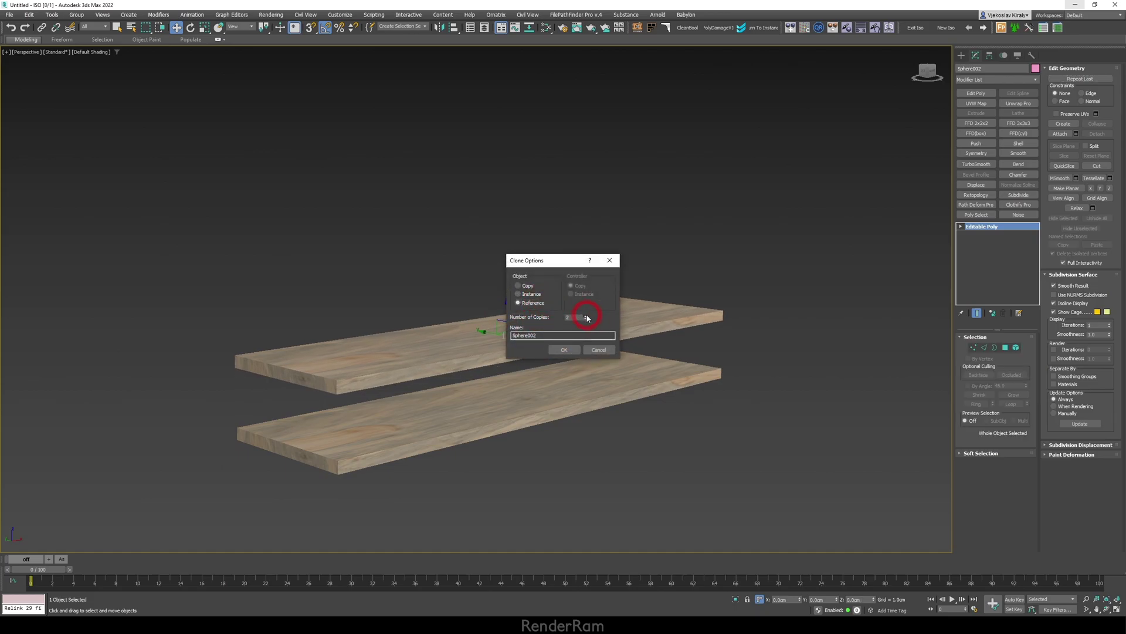
pyautogui.click(564, 351)
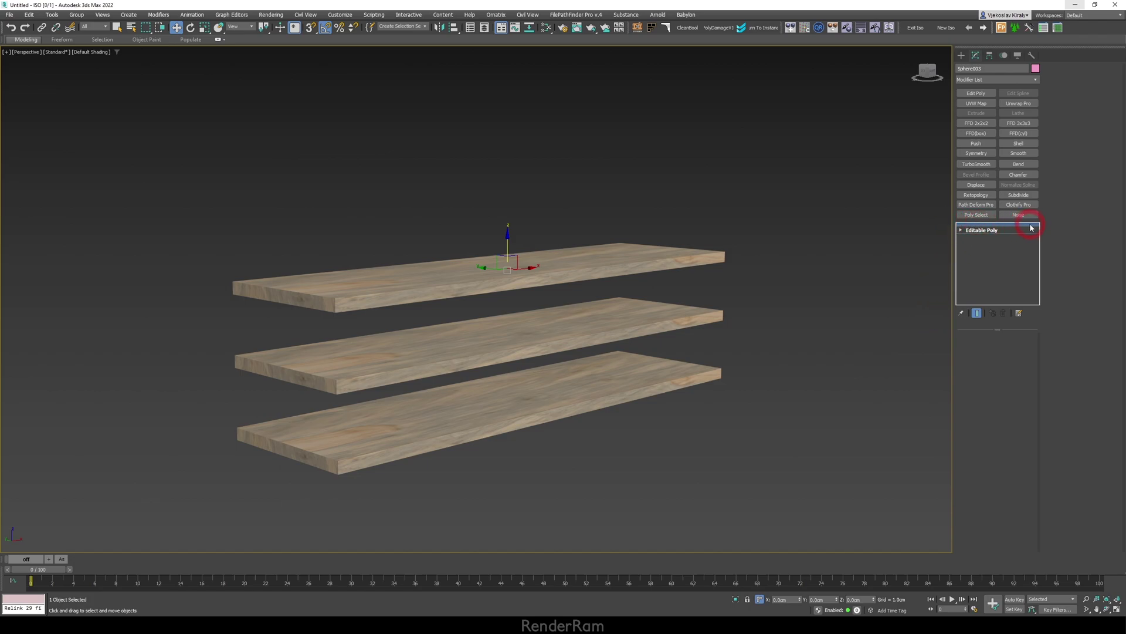
# Step: Move the shelf-end vertices on the base mesh to taper the shelves, then restore them
pyautogui.click(997, 234)
pyautogui.press('1')
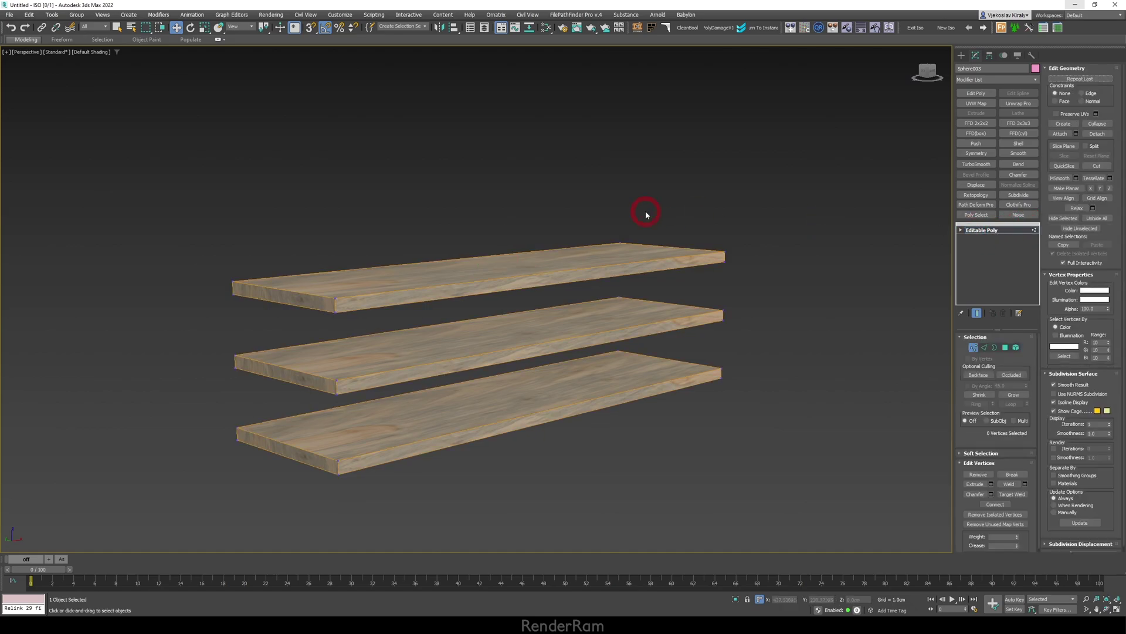
pyautogui.moveTo(742, 280); pyautogui.dragTo(742, 277)
pyautogui.moveTo(724, 232); pyautogui.dragTo(707, 211)
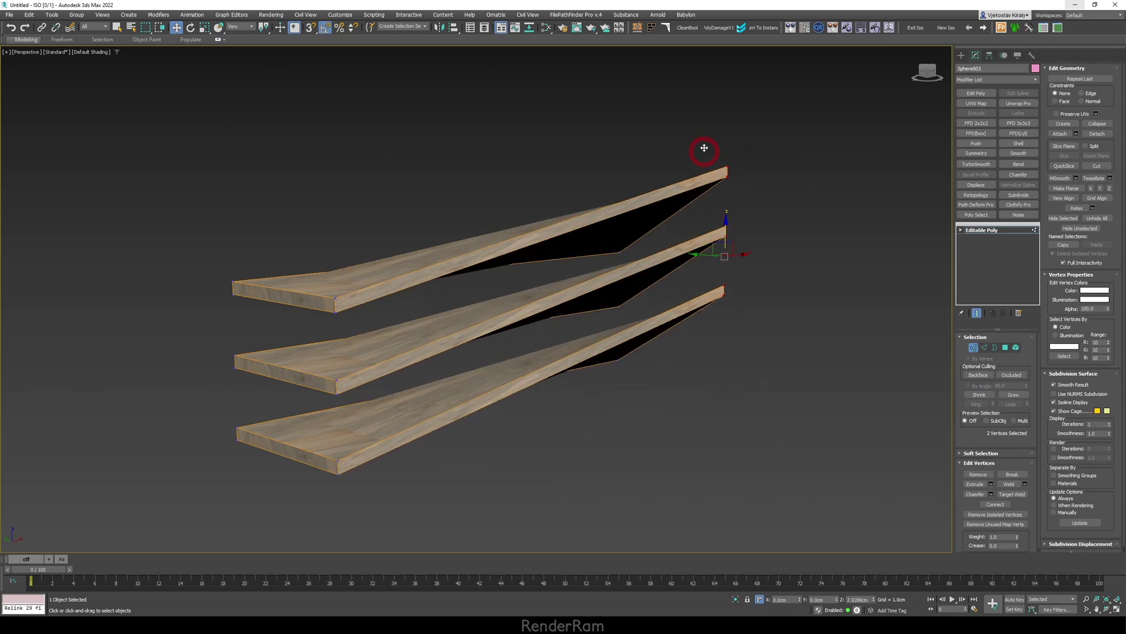
pyautogui.moveTo(707, 212); pyautogui.dragTo(722, 232)
pyautogui.click(983, 229)
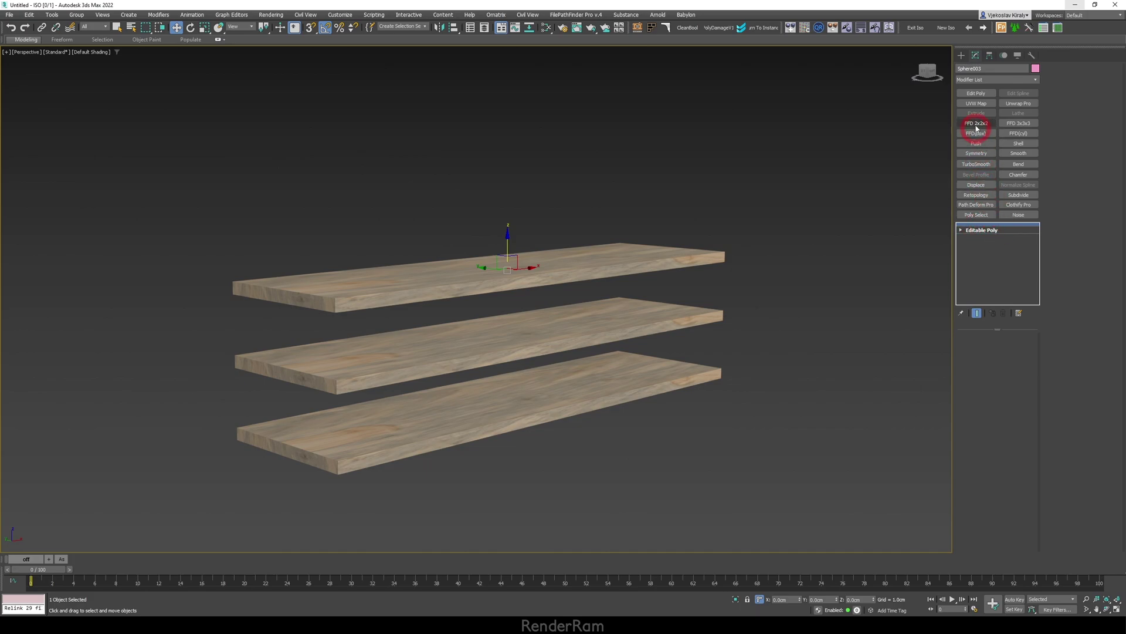
# Step: Add a planar UVW Map to the top shelf and slide its gizmo to shift the grain
pyautogui.click(976, 103)
pyautogui.keyDown('alt'); pyautogui.moveTo(457, 288); pyautogui.dragTo(477, 289, button='middle'); pyautogui.keyUp('alt')
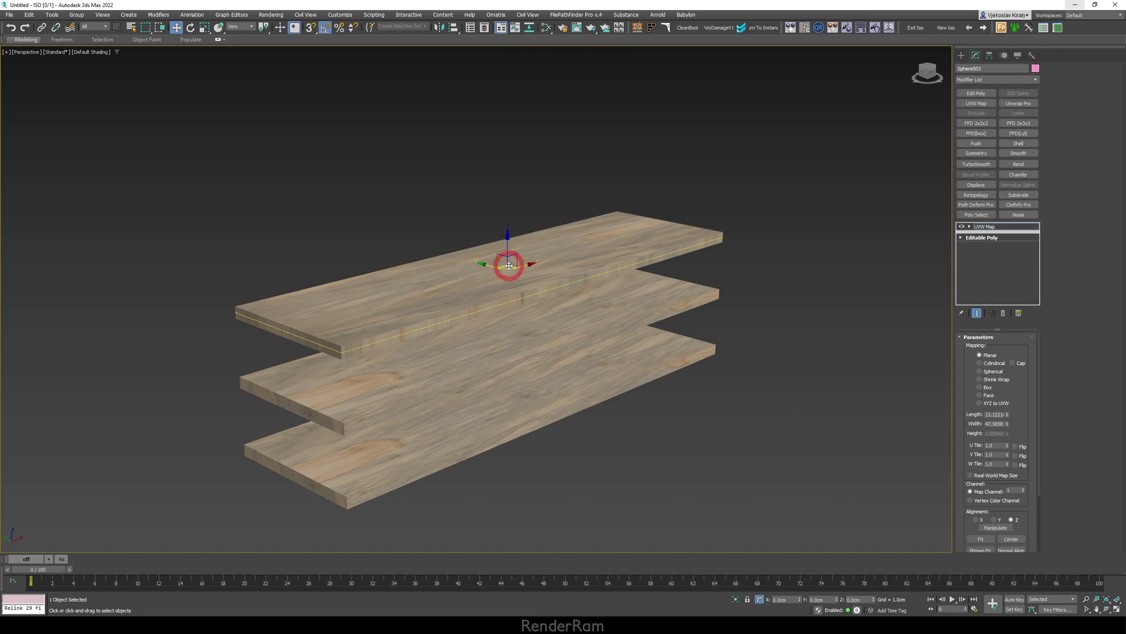
pyautogui.moveTo(508, 264); pyautogui.dragTo(510, 329)
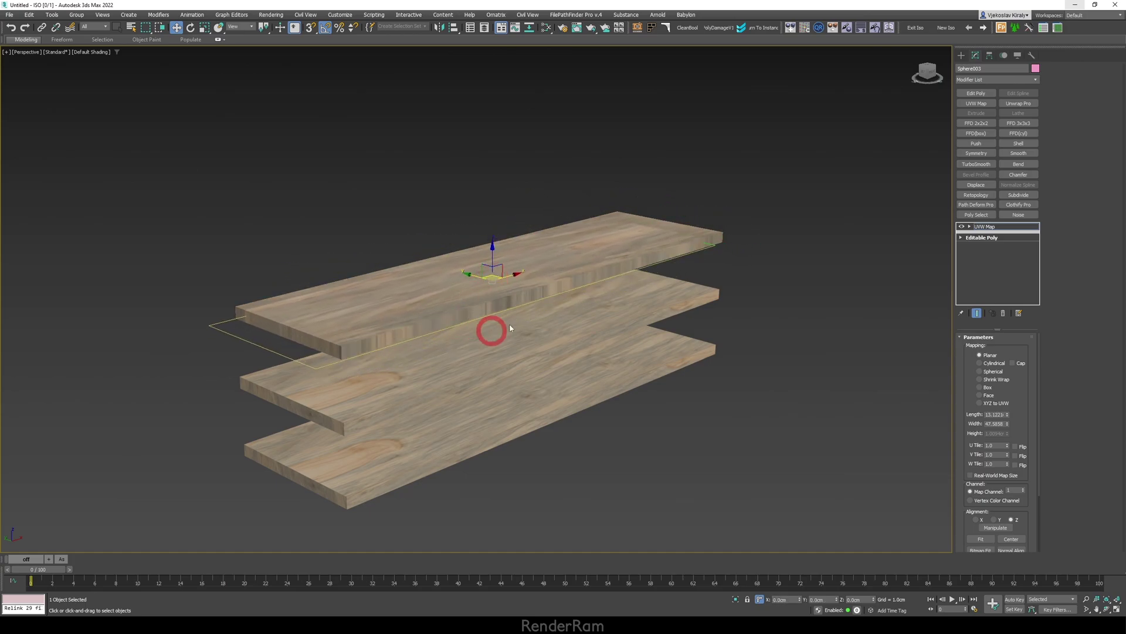
pyautogui.moveTo(463, 376); pyautogui.dragTo(490, 352)
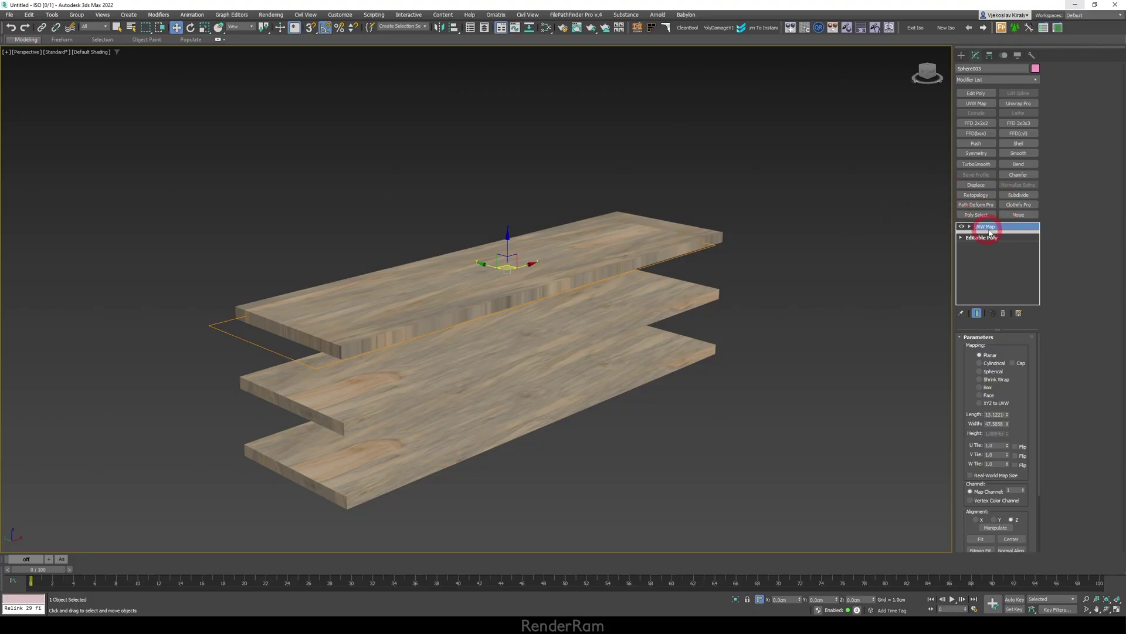
# Step: Give the middle shelf planar UVW mapping, then select the bottom plank and show edged faces
pyautogui.click(642, 308)
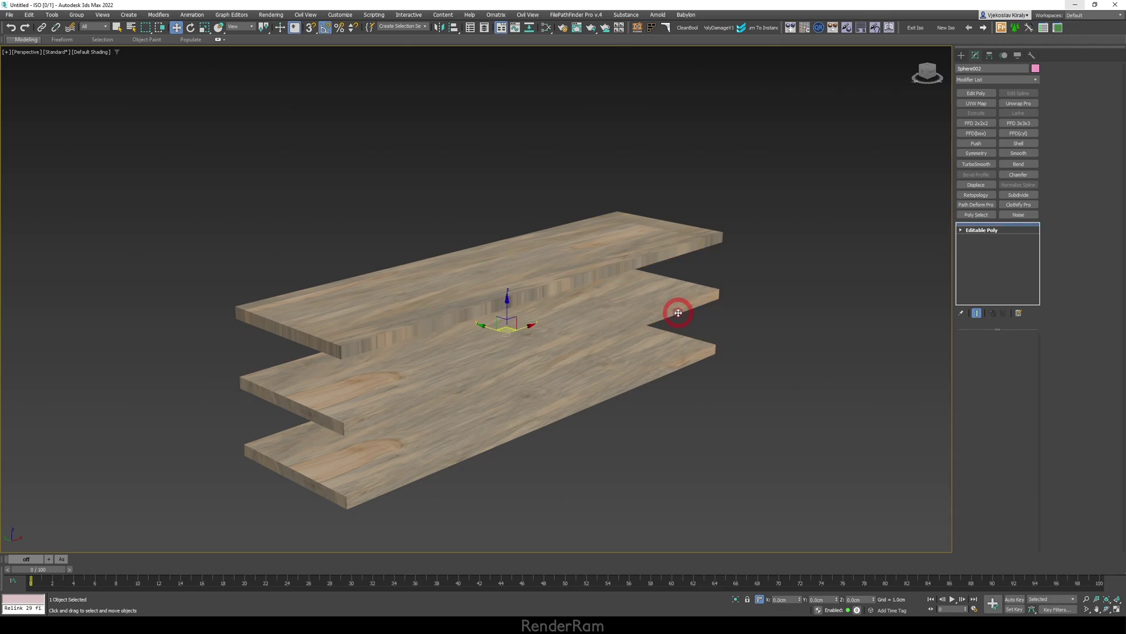
pyautogui.click(967, 107)
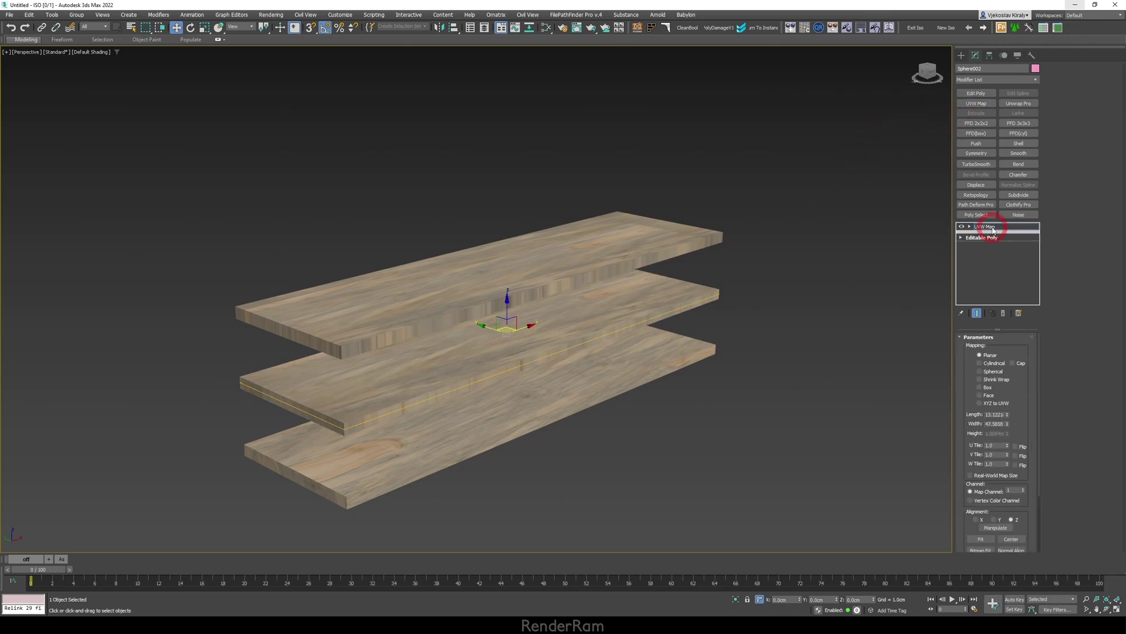
pyautogui.moveTo(496, 347)
pyautogui.keyDown('alt'); pyautogui.mouseDown(button='middle')
pyautogui.moveTo(506, 336)
pyautogui.moveTo(608, 409)
pyautogui.mouseUp(button='middle'); pyautogui.keyUp('alt')
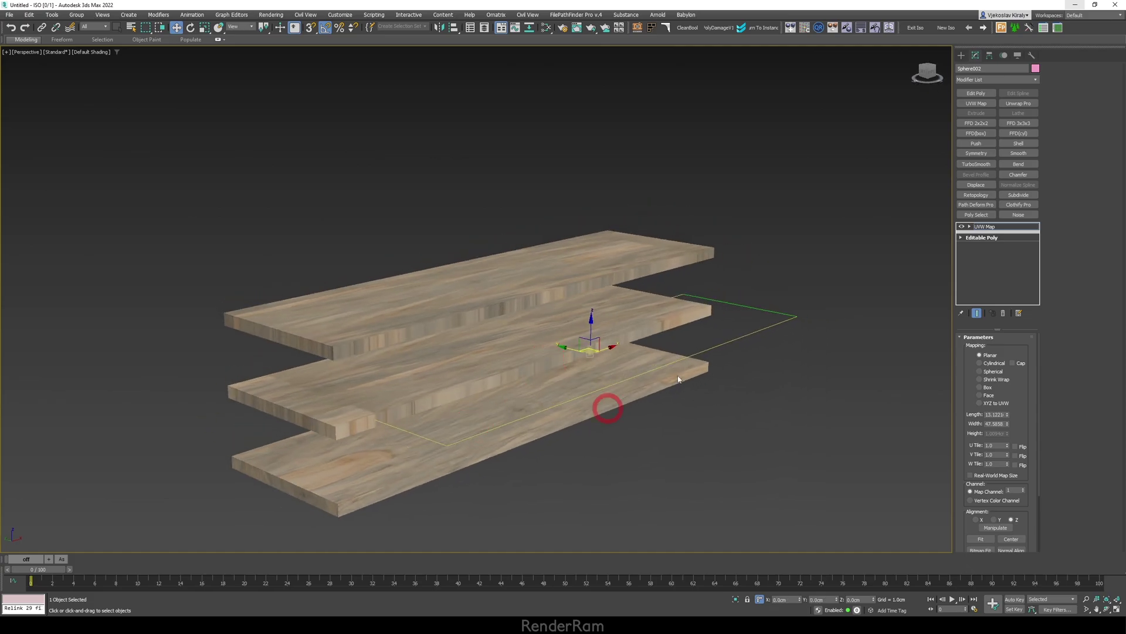
pyautogui.click(678, 387)
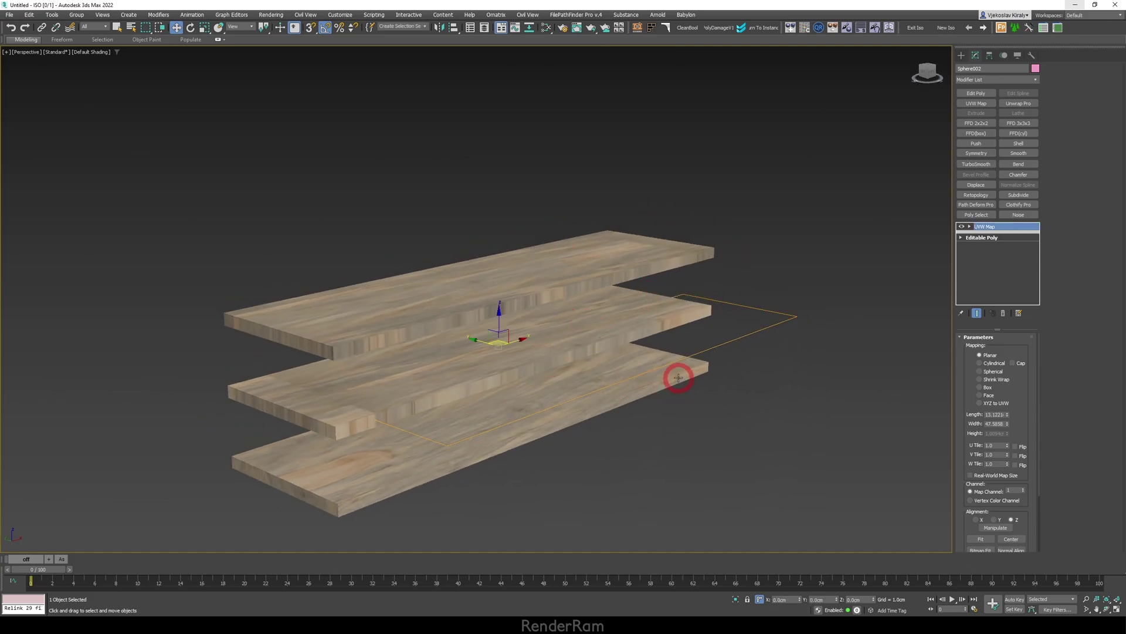
pyautogui.click(678, 377)
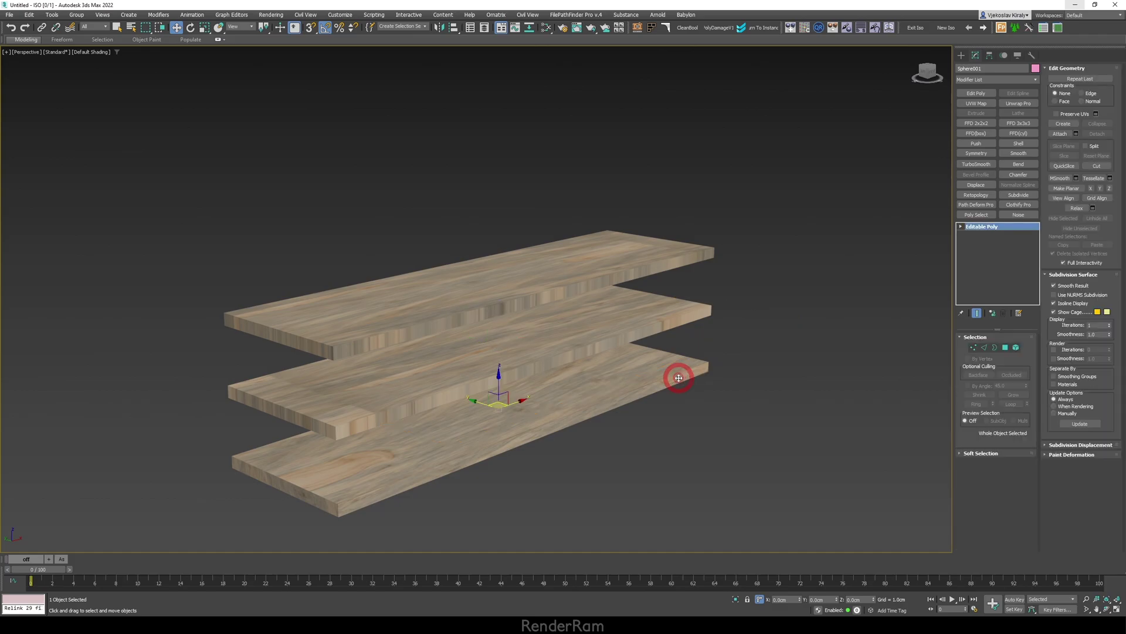
pyautogui.press('F4')
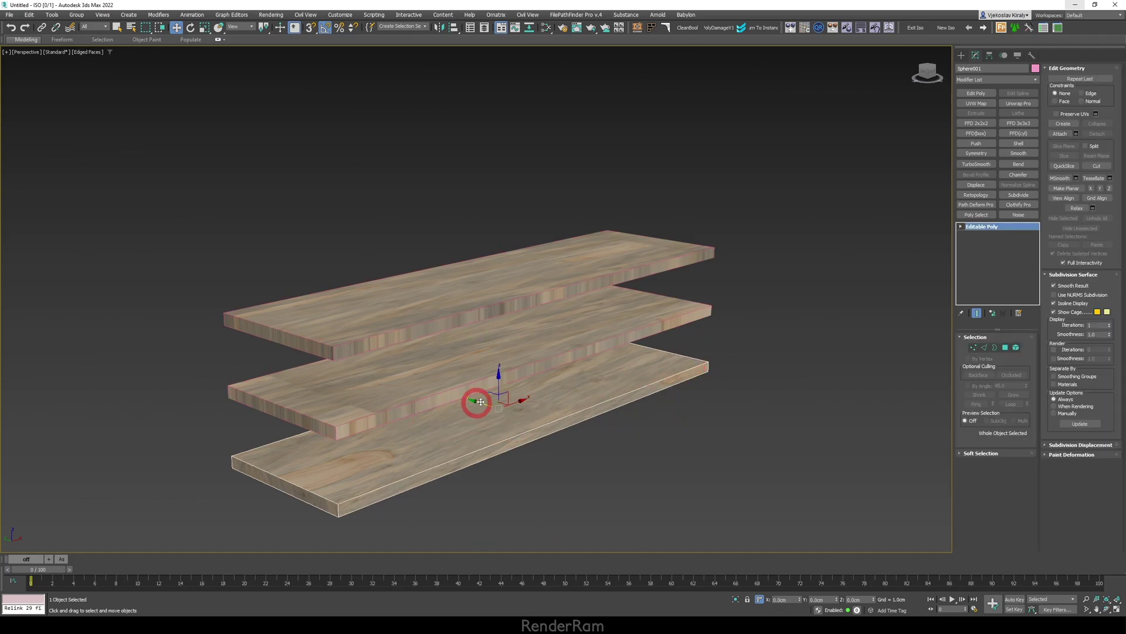
# Step: Make the bottom plank's Editable Poly a reference and check each of the three boards
pyautogui.rightClick(987, 231)
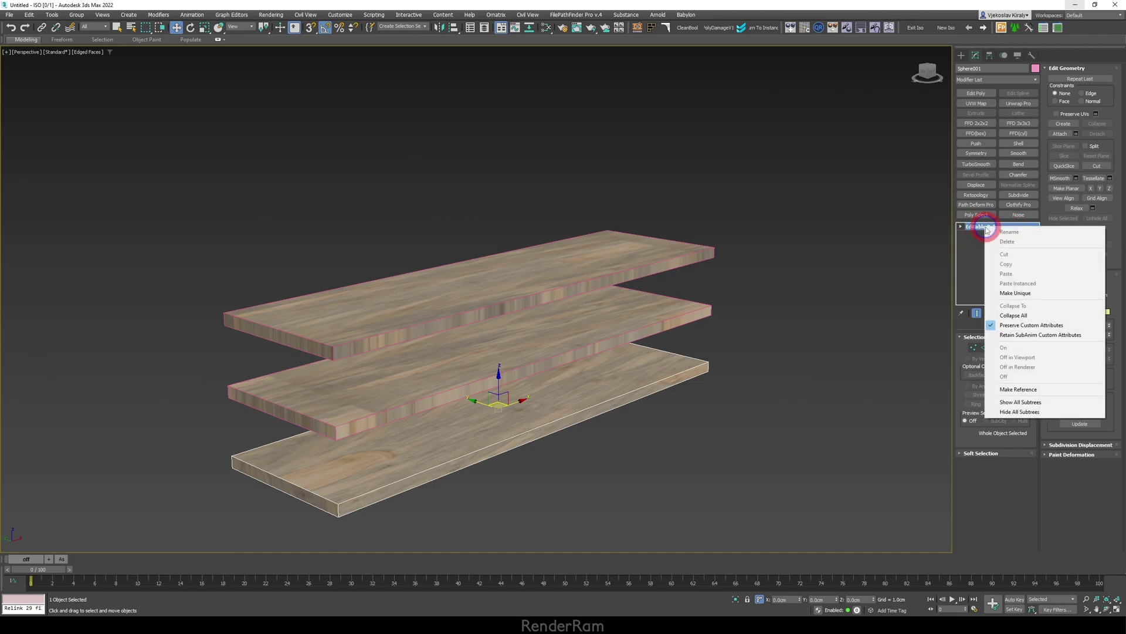
pyautogui.click(1032, 389)
pyautogui.click(590, 430)
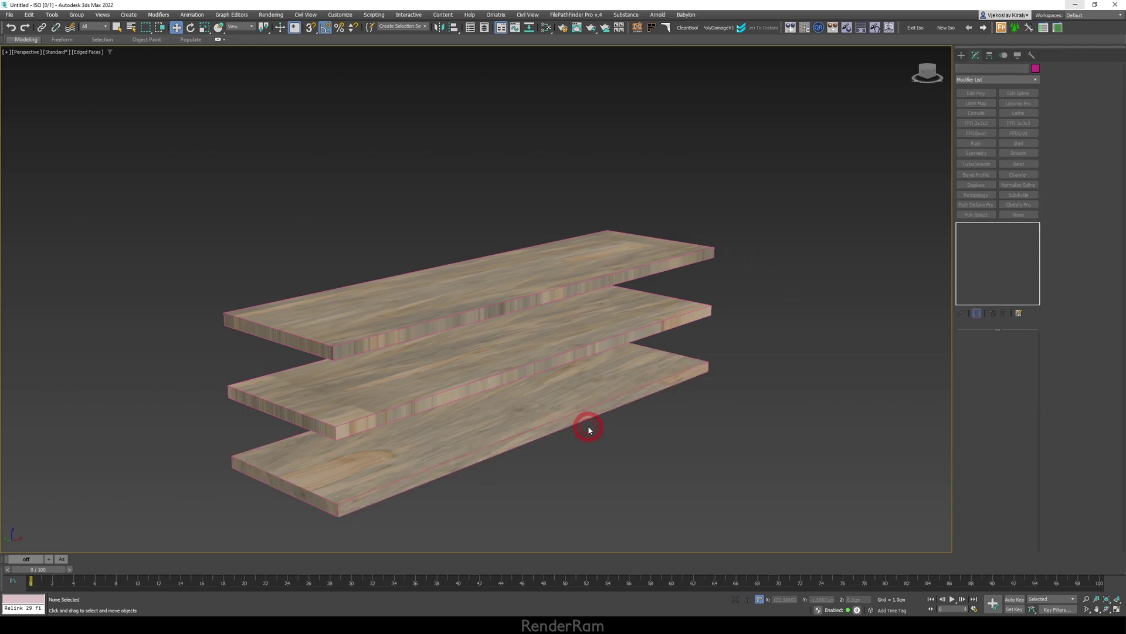
pyautogui.hotkey('ctrl', 'a')
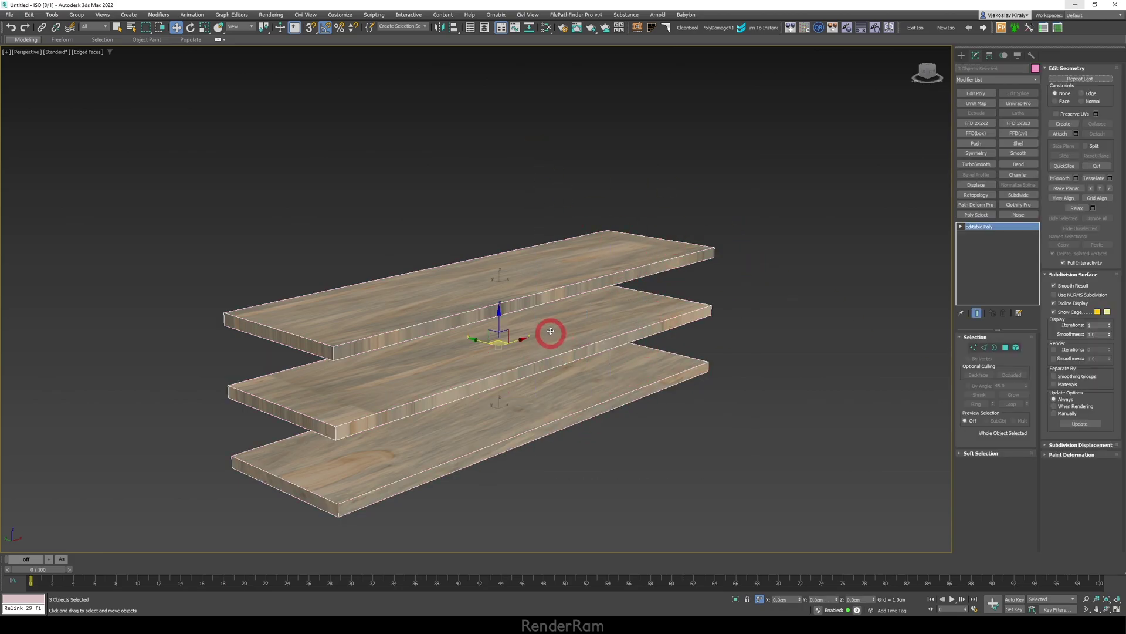
pyautogui.click(617, 327)
pyautogui.press('u')
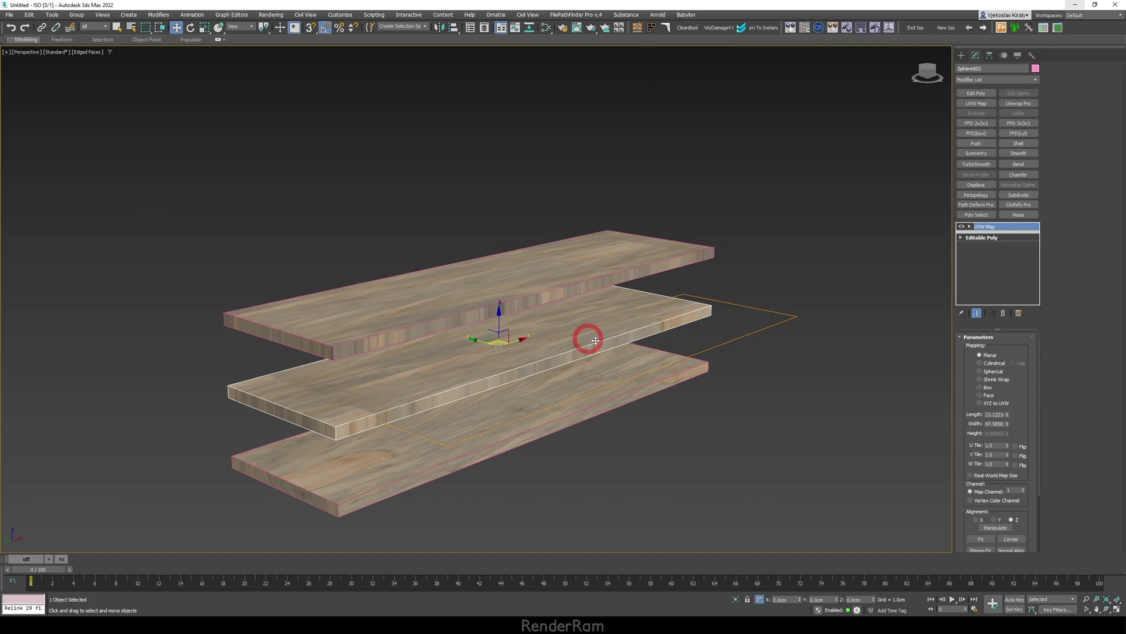
pyautogui.click(618, 364)
pyautogui.click(572, 240)
pyautogui.press('u')
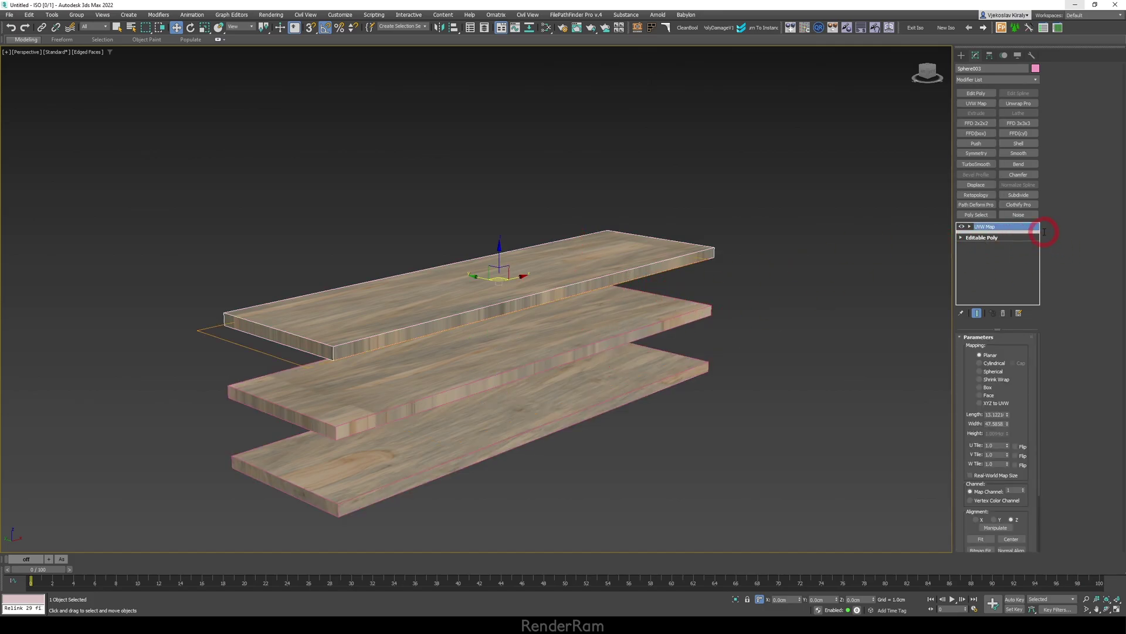
pyautogui.scroll(-4, 745, 295)
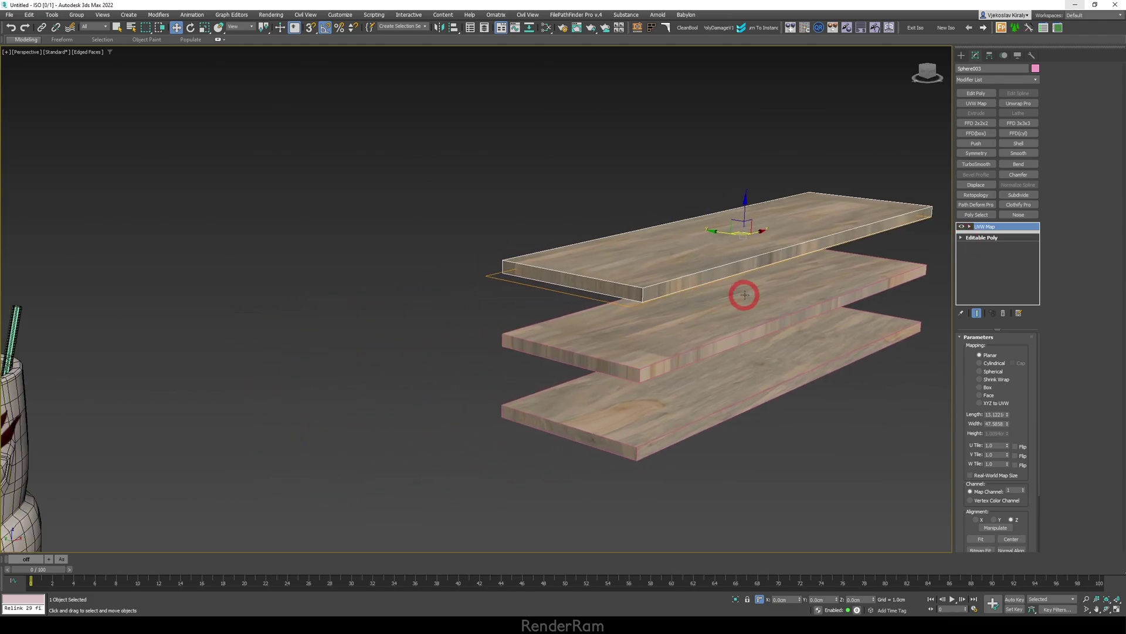
pyautogui.scroll(-3, 724, 299)
pyautogui.scroll(5, 533, 341)
# Step: Select the green tiki mug and turn off edged faces display
pyautogui.click(533, 341)
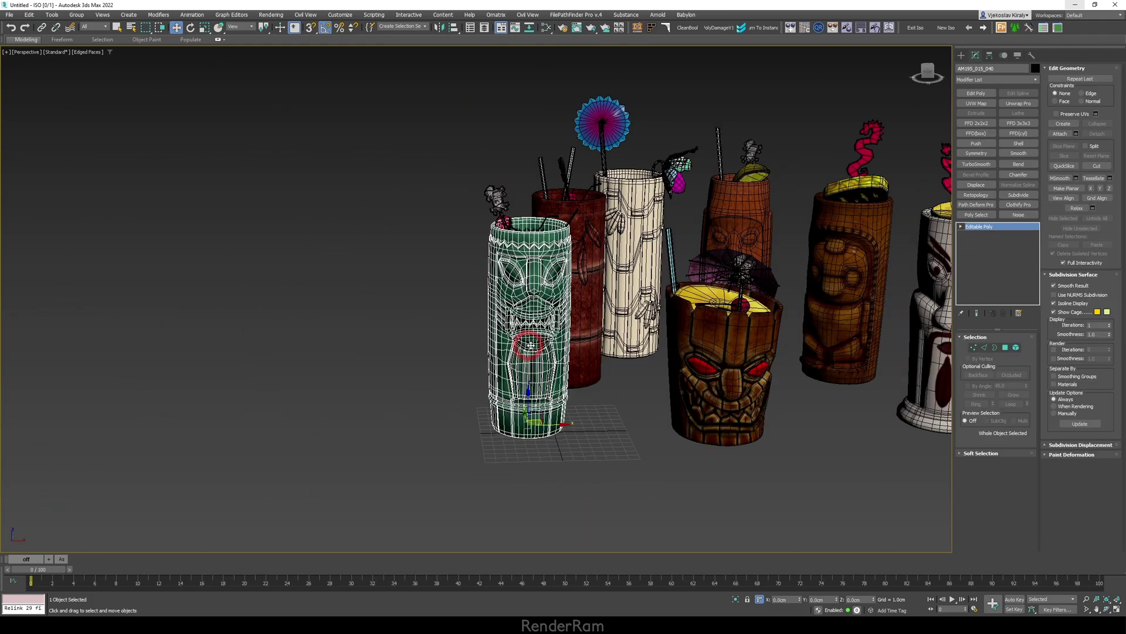
pyautogui.keyDown('alt'); pyautogui.moveTo(533, 342); pyautogui.dragTo(515, 343, button='middle'); pyautogui.keyUp('alt')
pyautogui.press('F4')
pyautogui.scroll(-3, 515, 344)
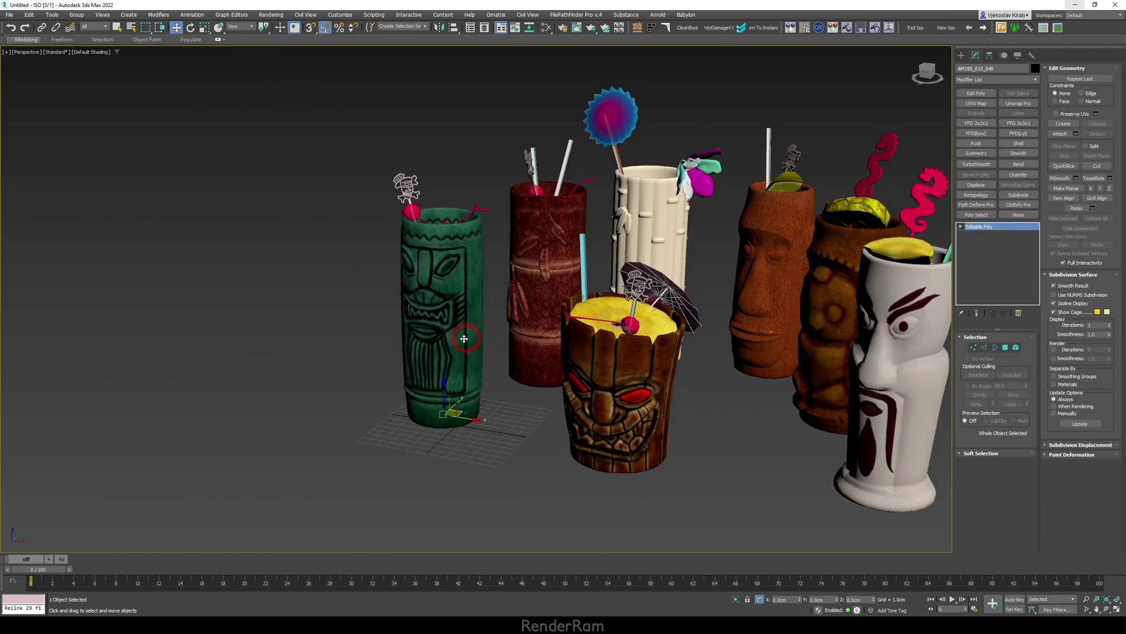
pyautogui.scroll(-3, 461, 335)
# Step: Clone the green mug to the left as five instanced copies
pyautogui.keyDown('shift'); pyautogui.moveTo(634, 373); pyautogui.dragTo(533, 369); pyautogui.keyUp('shift')
pyautogui.click(533, 296)
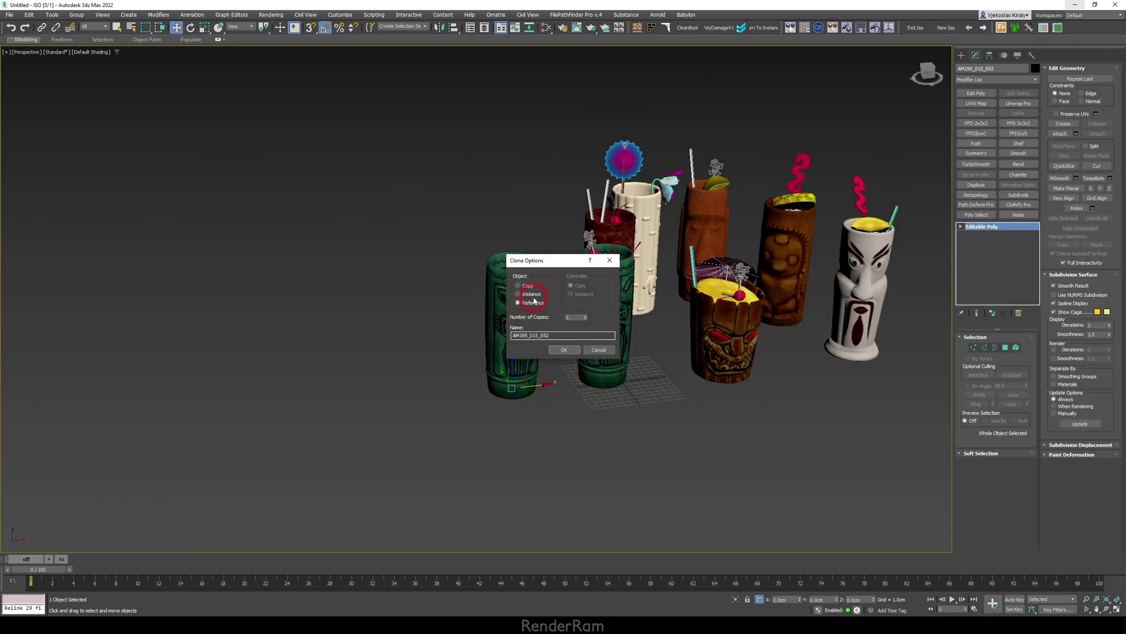
pyautogui.write('5')
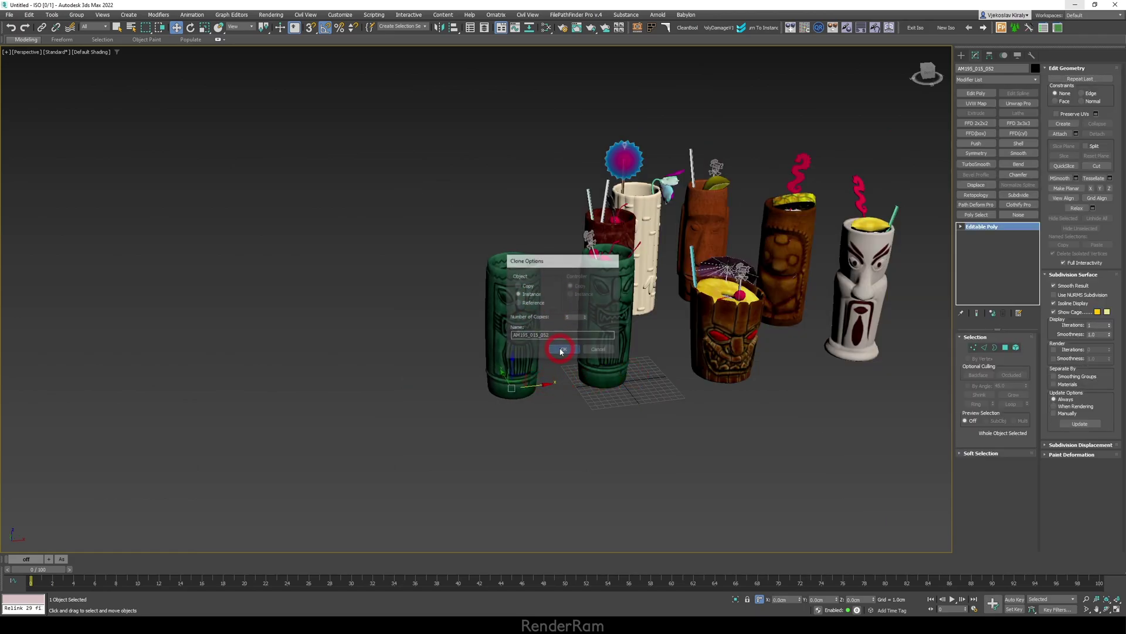
pyautogui.click(564, 349)
pyautogui.scroll(3, 531, 333)
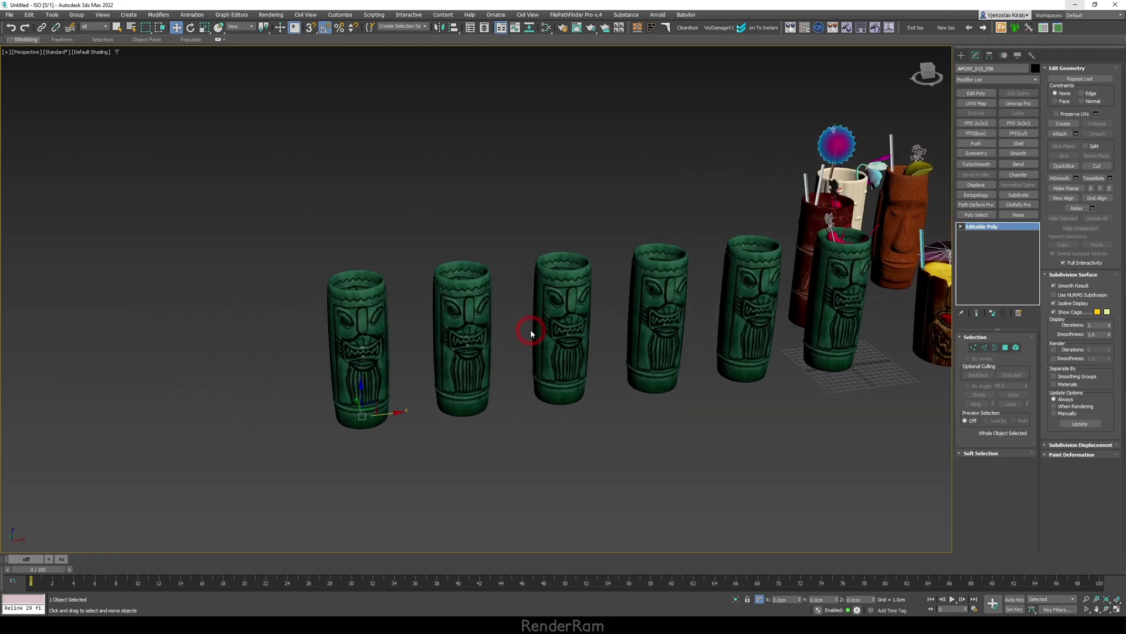
# Step: Make the second mug a reference and give it a Bend of about 23 degrees
pyautogui.click(480, 306)
pyautogui.press('F4')
pyautogui.rightClick(993, 228)
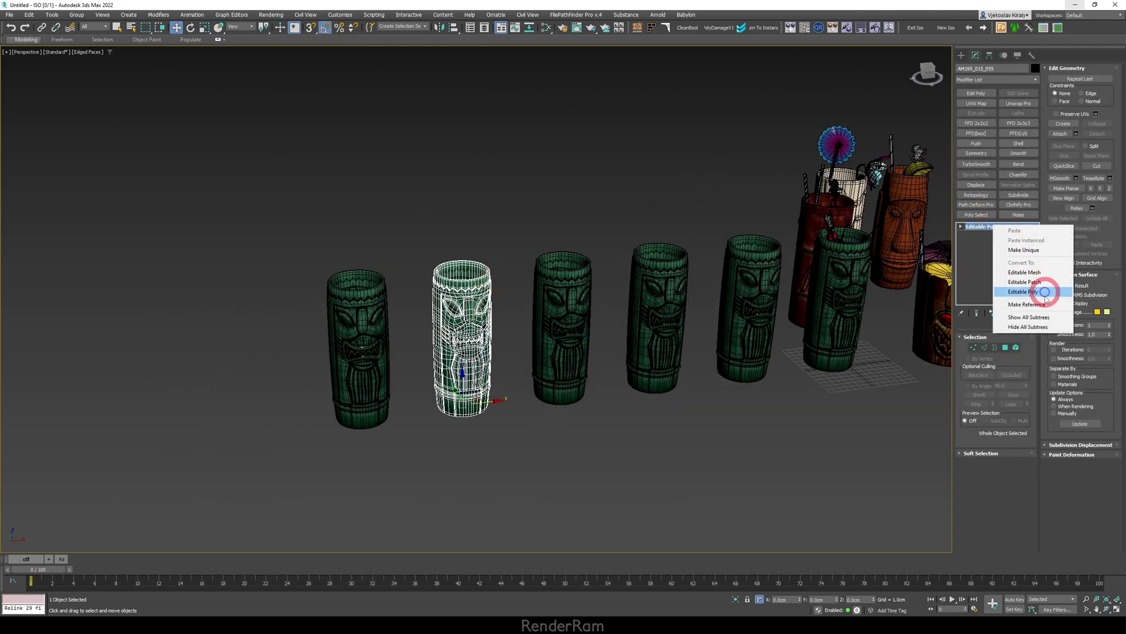
pyautogui.click(1040, 305)
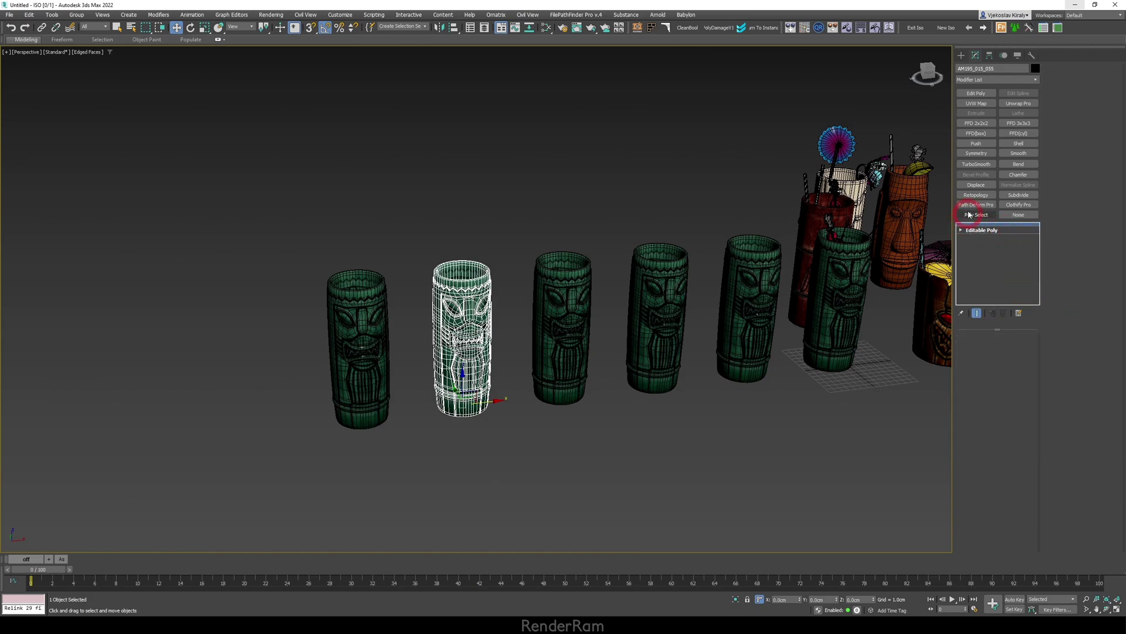
pyautogui.click(1019, 164)
pyautogui.moveTo(1019, 354); pyautogui.dragTo(999, 352)
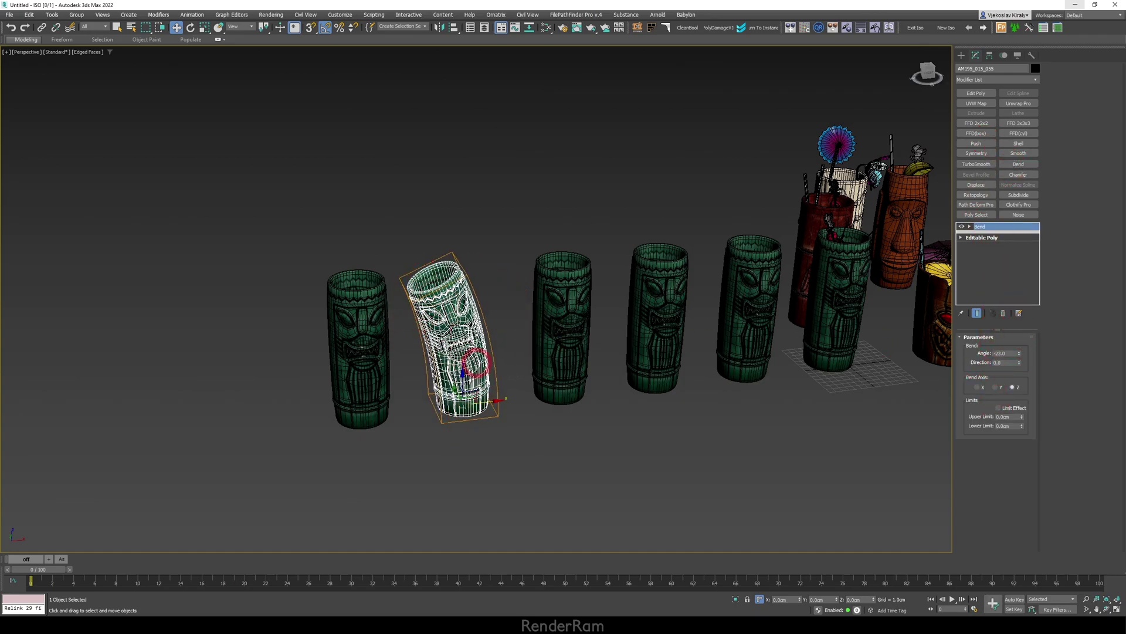
# Step: Move the third mug's bottom vertices down to lengthen the instanced mugs
pyautogui.click(558, 331)
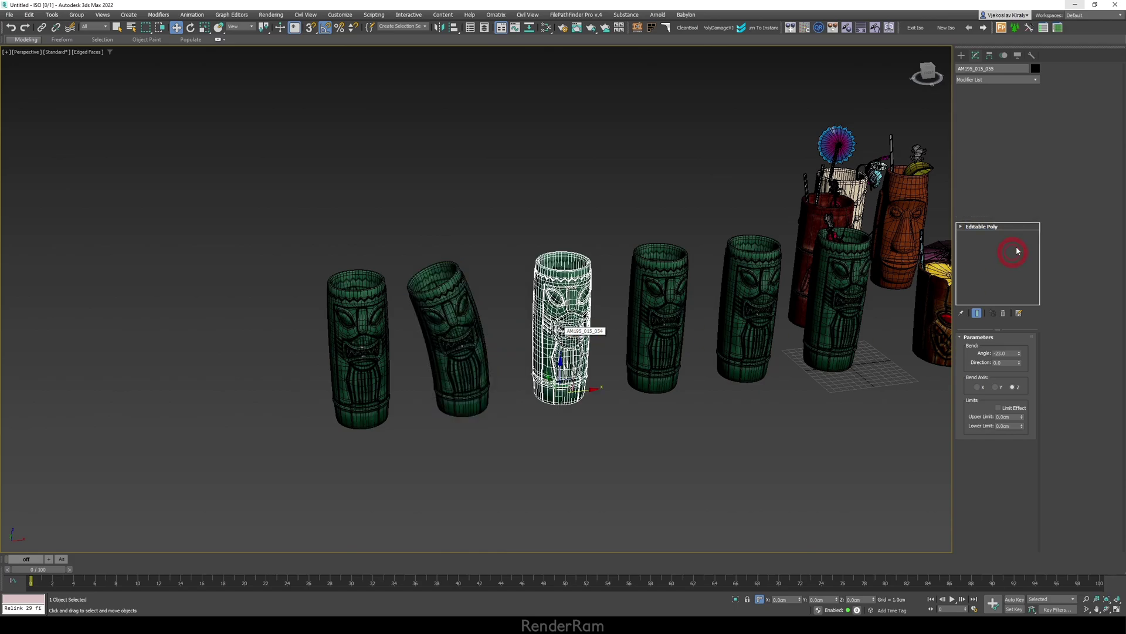
pyautogui.press('1')
pyautogui.keyDown('alt'); pyautogui.moveTo(603, 336); pyautogui.dragTo(577, 333, button='middle'); pyautogui.keyUp('alt')
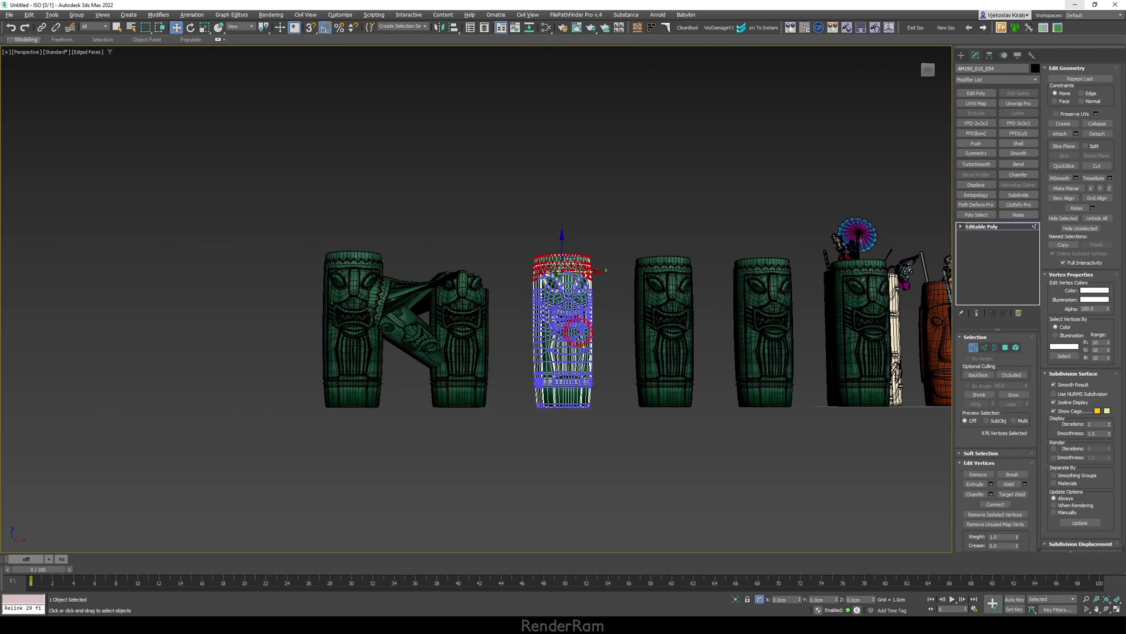
pyautogui.moveTo(567, 404); pyautogui.dragTo(598, 332)
pyautogui.moveTo(574, 434)
pyautogui.keyDown('alt'); pyautogui.mouseDown()
pyautogui.moveTo(624, 333)
pyautogui.moveTo(563, 428)
pyautogui.mouseUp(); pyautogui.keyUp('alt')
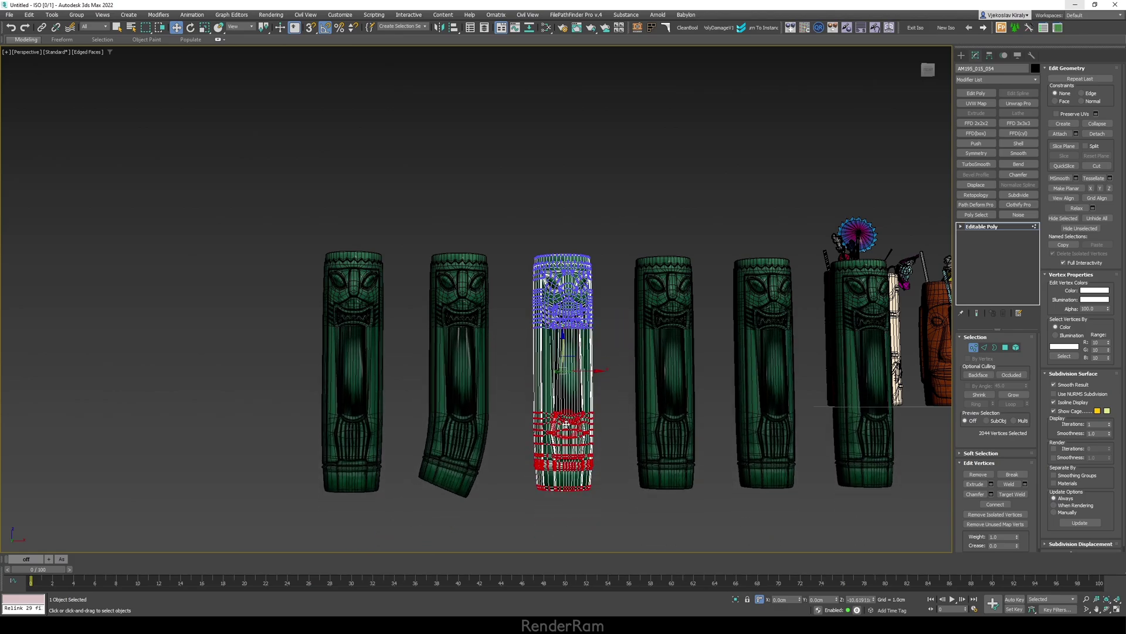
pyautogui.press('1')
pyautogui.click(484, 338)
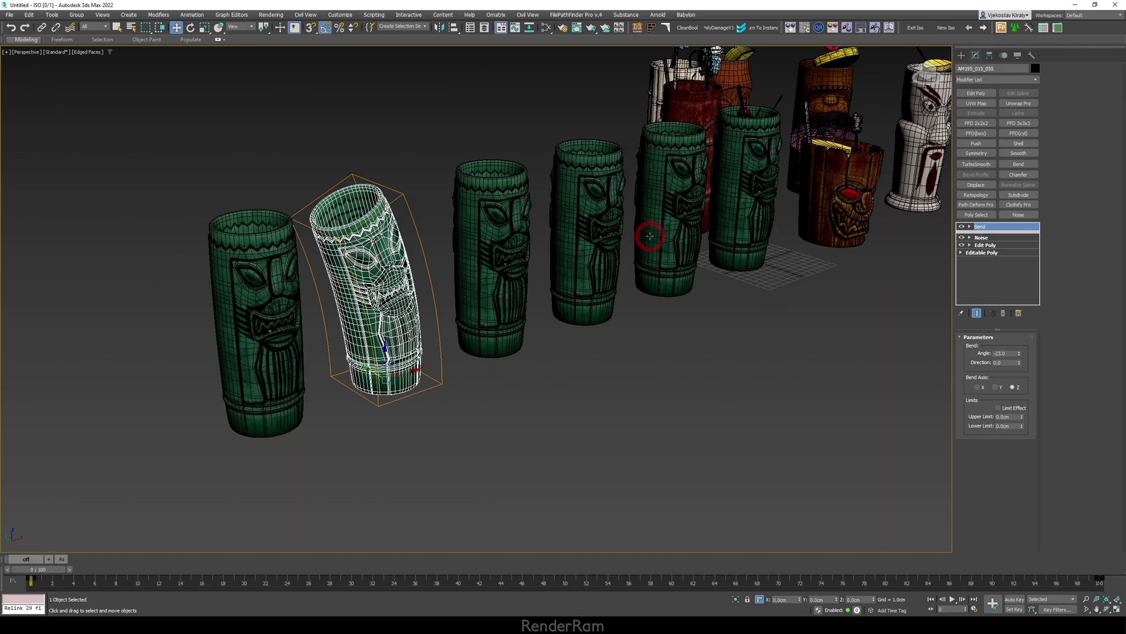
# Step: Clone the bent glass as a reference and try an FFD 2x2x2 on the clone
pyautogui.click(376, 375)
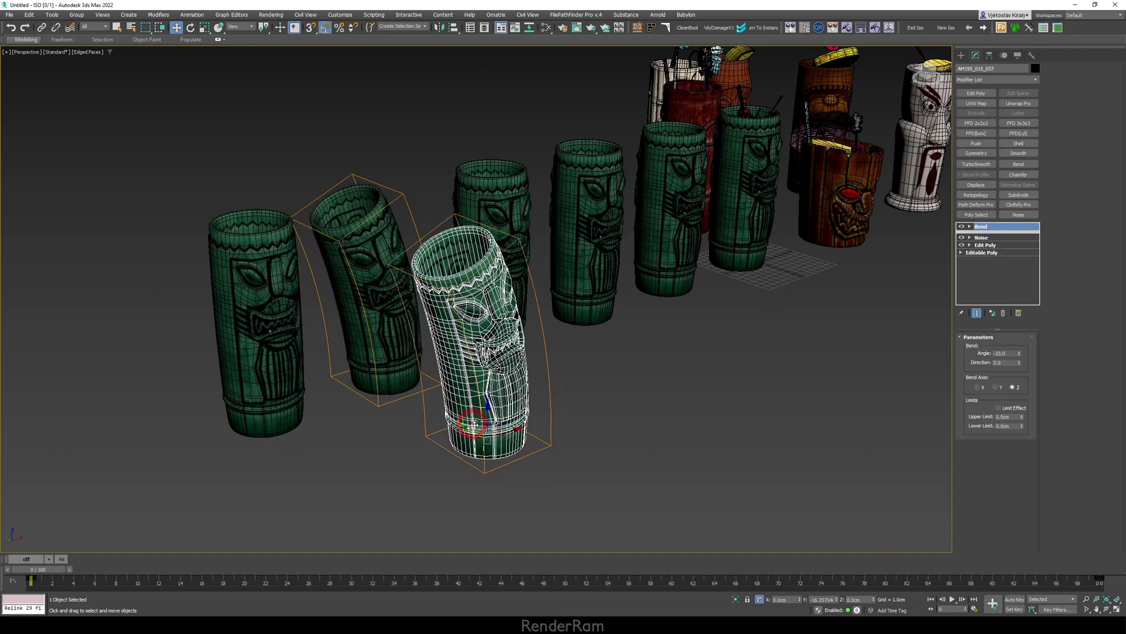
pyautogui.keyDown('shift'); pyautogui.moveTo(472, 424); pyautogui.dragTo(477, 428); pyautogui.keyUp('shift')
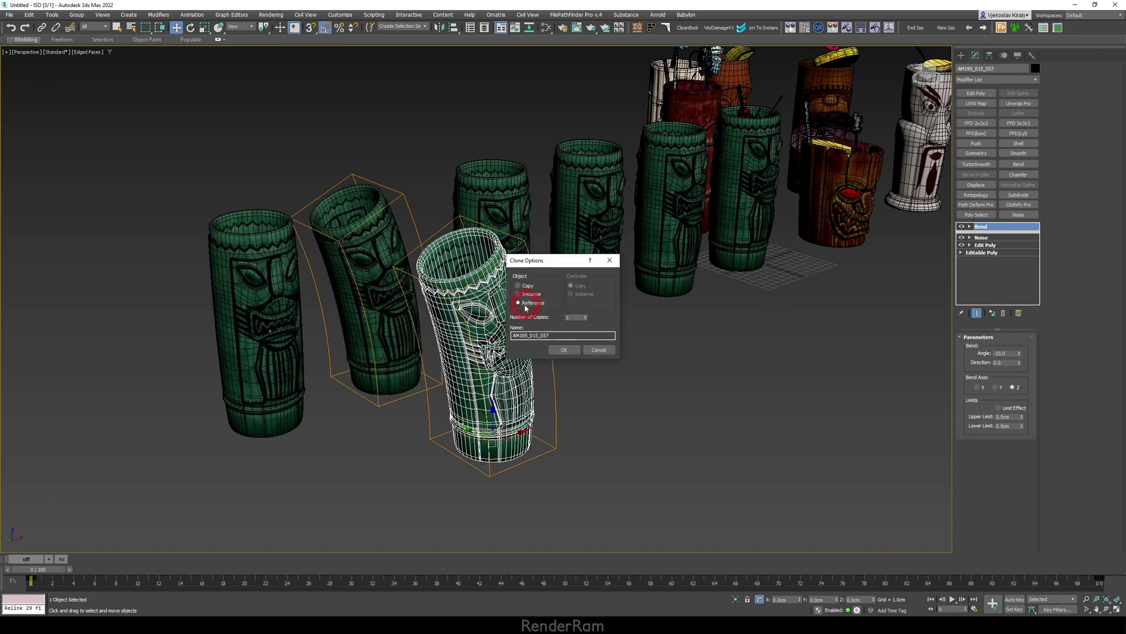
pyautogui.click(573, 350)
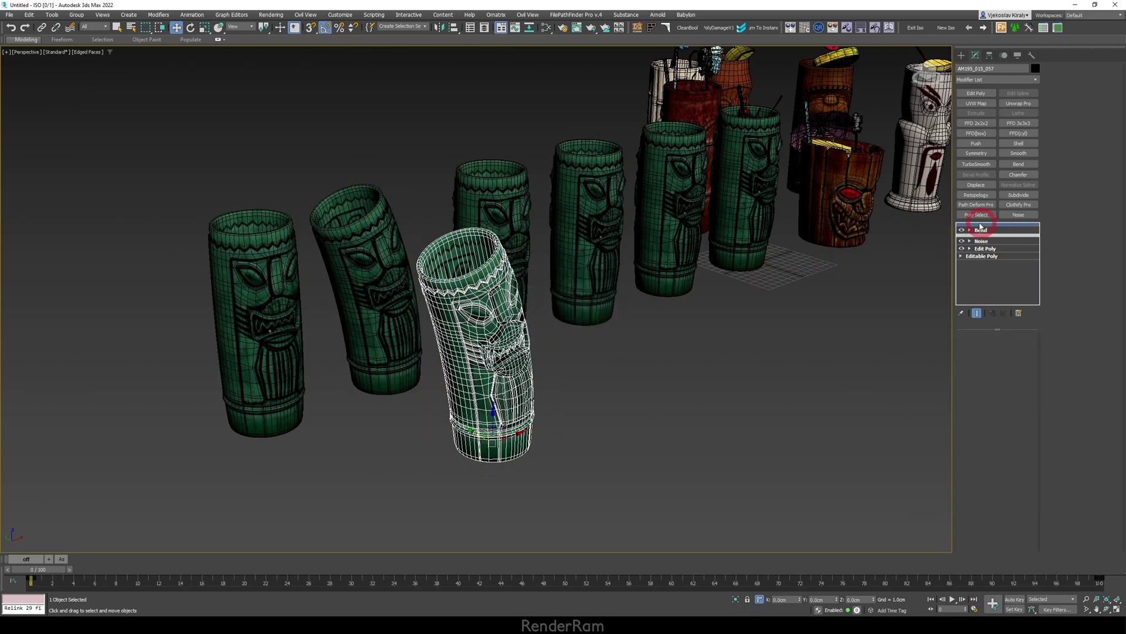
pyautogui.click(975, 124)
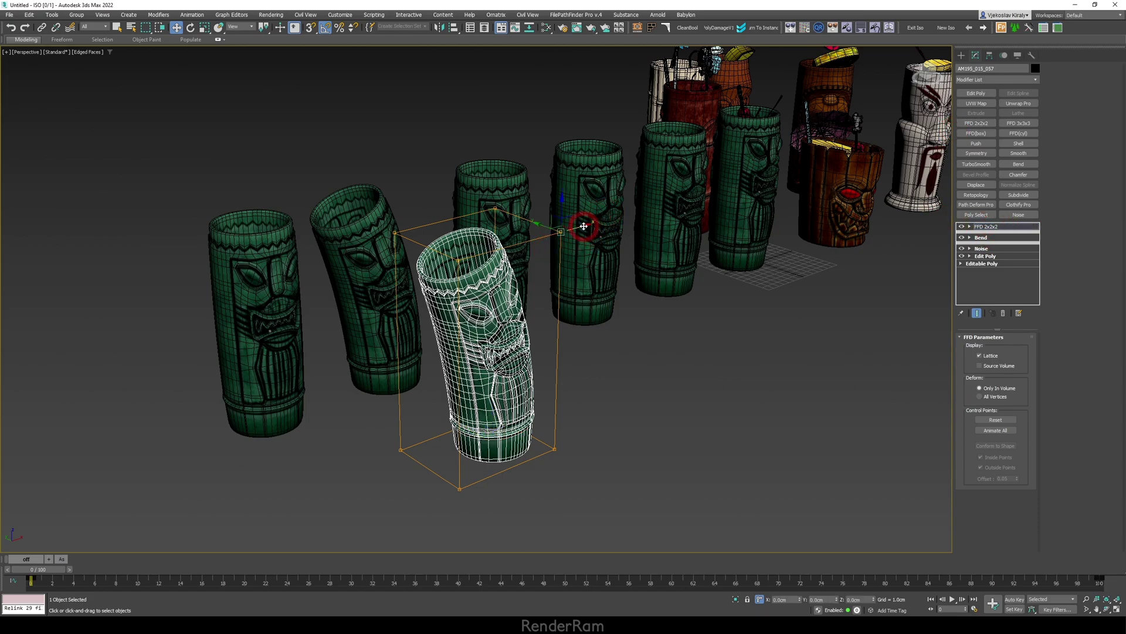
pyautogui.moveTo(584, 227); pyautogui.dragTo(686, 207)
pyautogui.rightClick(687, 207)
pyautogui.click(986, 249)
pyautogui.click(994, 238)
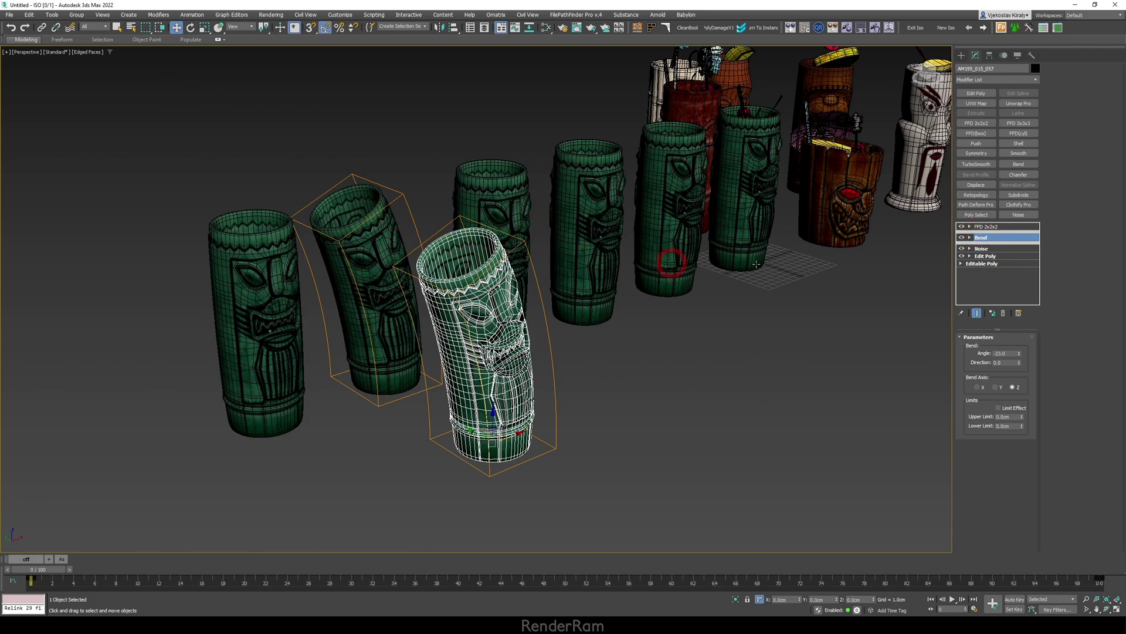
pyautogui.click(1019, 313)
# Step: Replace the test clone with a new reference clone and adjust the shared Bend angle
pyautogui.press('Delete')
pyautogui.click(377, 345)
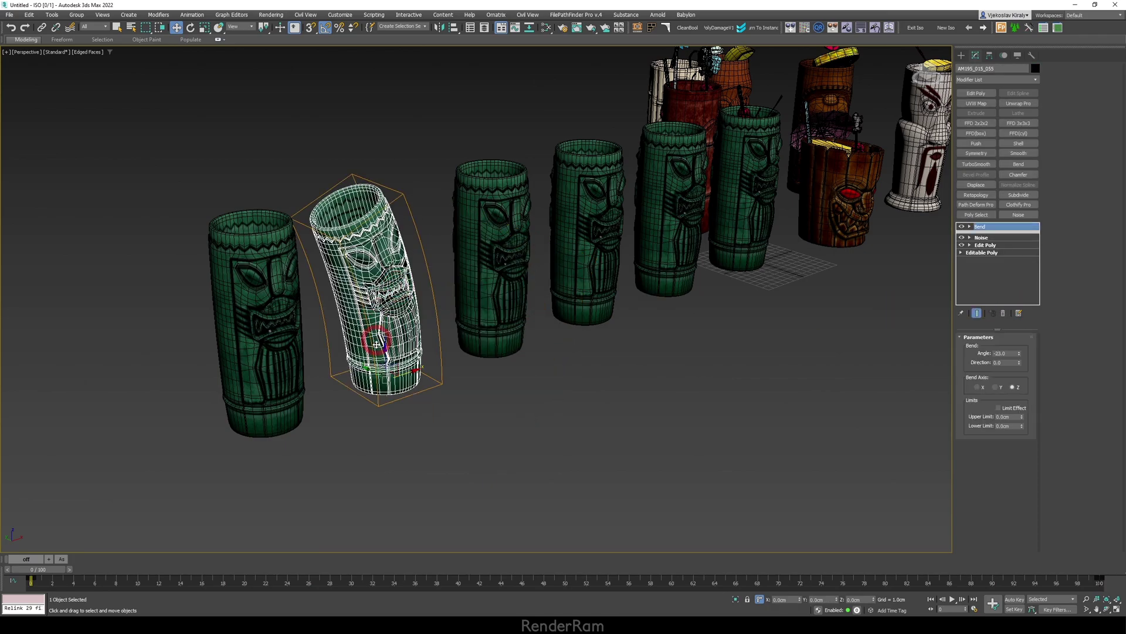
pyautogui.keyDown('shift'); pyautogui.moveTo(375, 369); pyautogui.dragTo(477, 380); pyautogui.keyUp('shift')
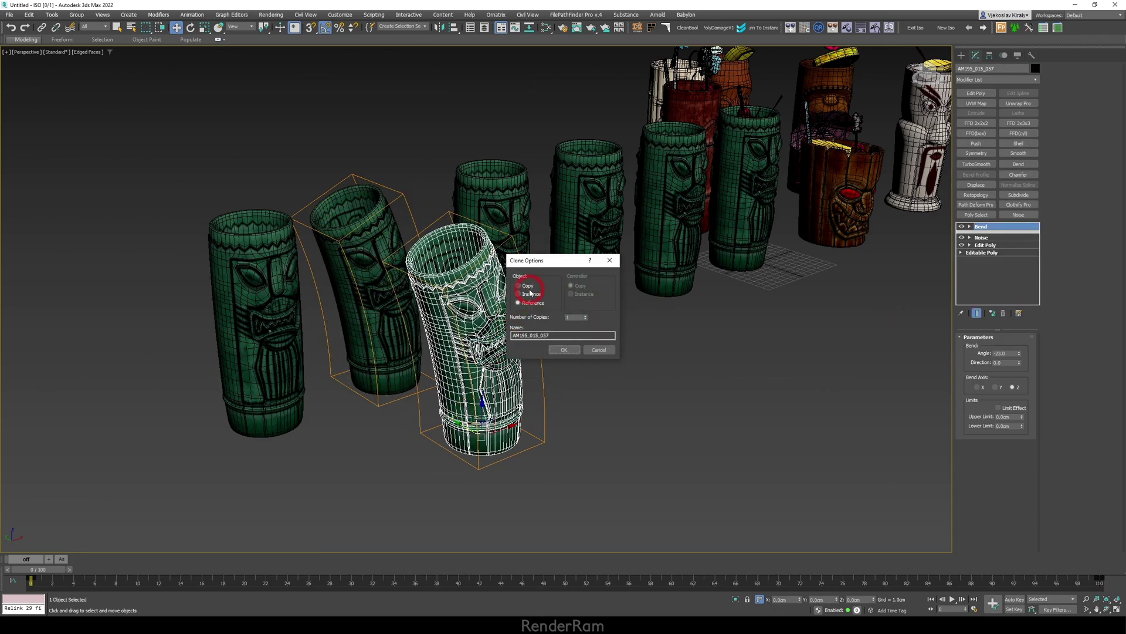
pyautogui.click(561, 349)
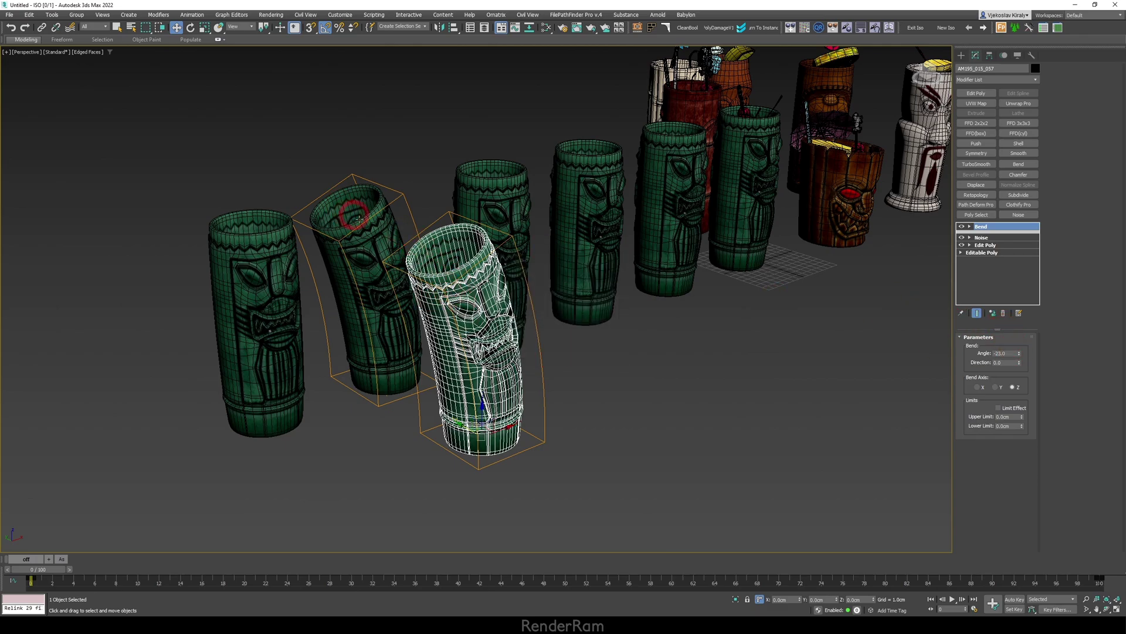
pyautogui.moveTo(1020, 354); pyautogui.dragTo(968, 310)
pyautogui.moveTo(478, 302)
pyautogui.keyDown('alt'); pyautogui.mouseDown(button='middle')
pyautogui.moveTo(431, 322)
pyautogui.moveTo(497, 301)
pyautogui.mouseUp(button='middle'); pyautogui.keyUp('alt')
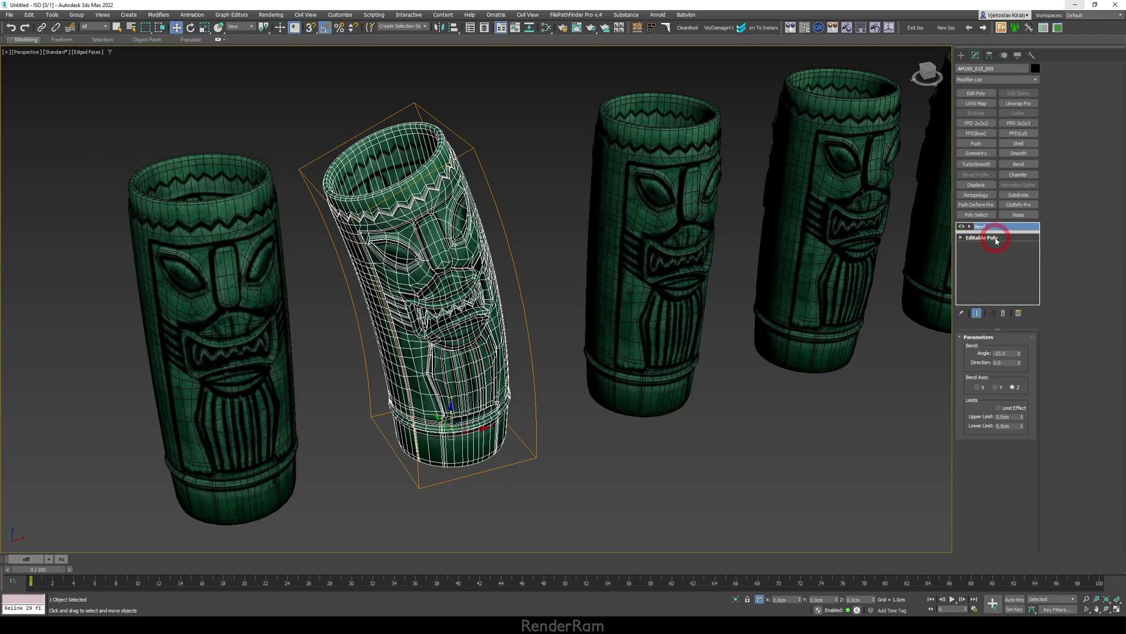
# Step: Add Edit Poly and Noise modifiers to the third straight tiki glass
pyautogui.click(670, 215)
pyautogui.click(976, 95)
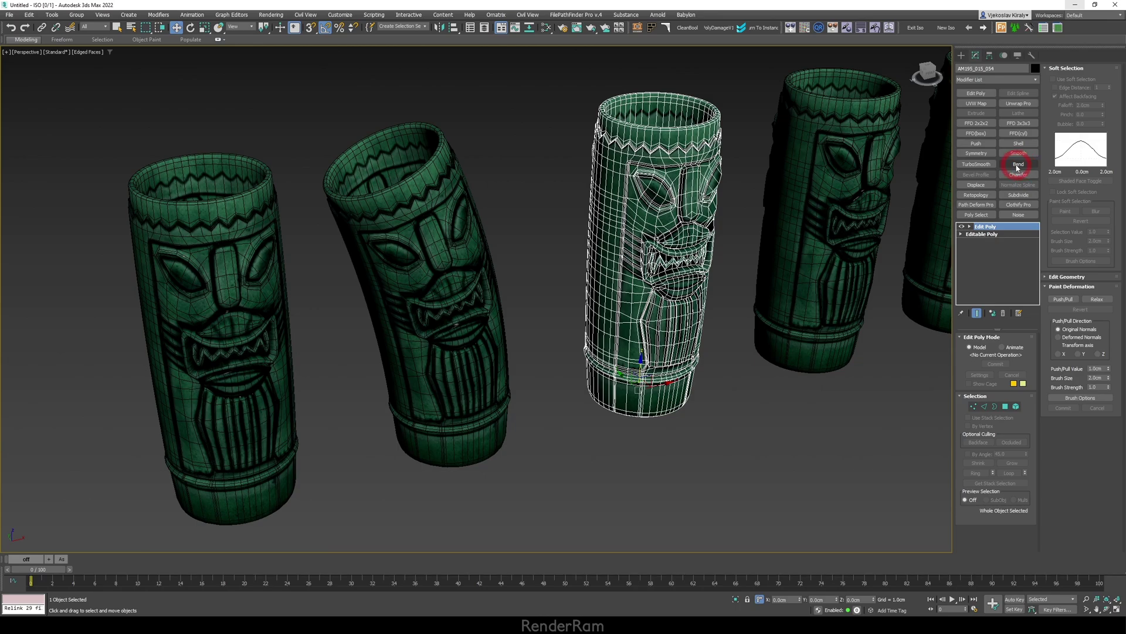
pyautogui.click(1018, 215)
# Step: Add an FFD 2x2x2 above the bent glass's Bend and pull a corner to flare its top
pyautogui.click(482, 205)
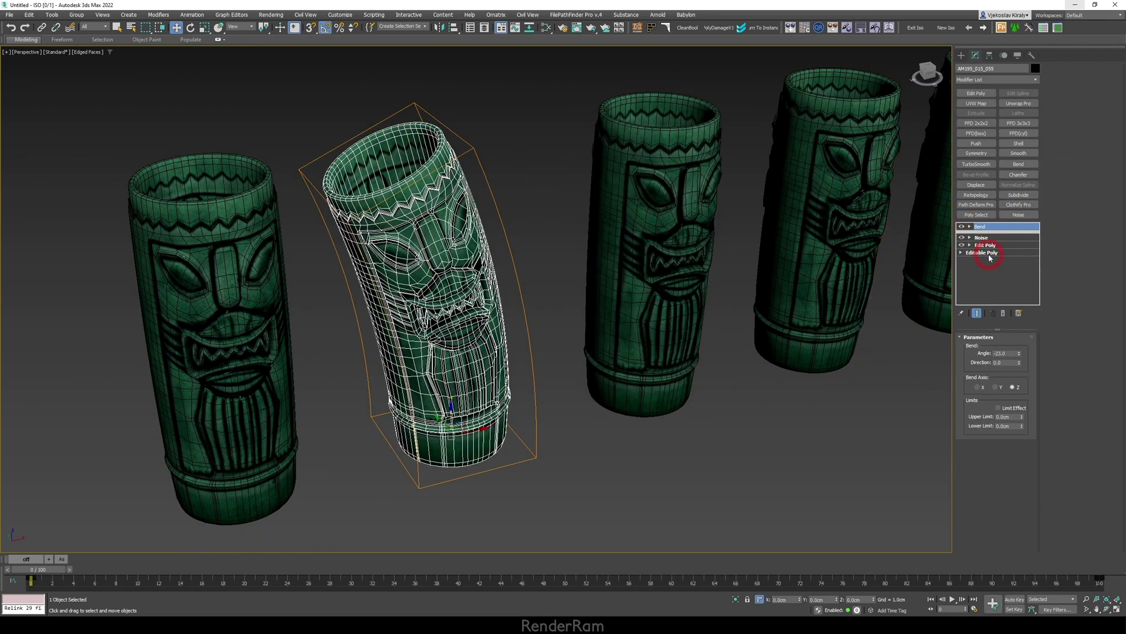
pyautogui.moveTo(980, 234); pyautogui.dragTo(980, 236)
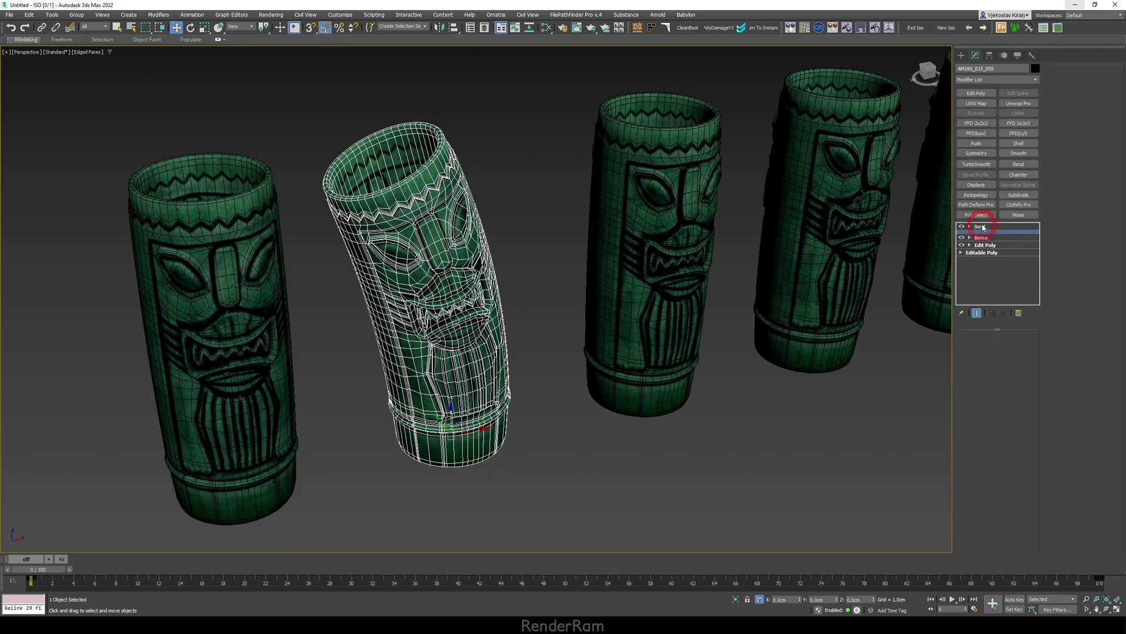
pyautogui.moveTo(982, 227); pyautogui.dragTo(982, 227)
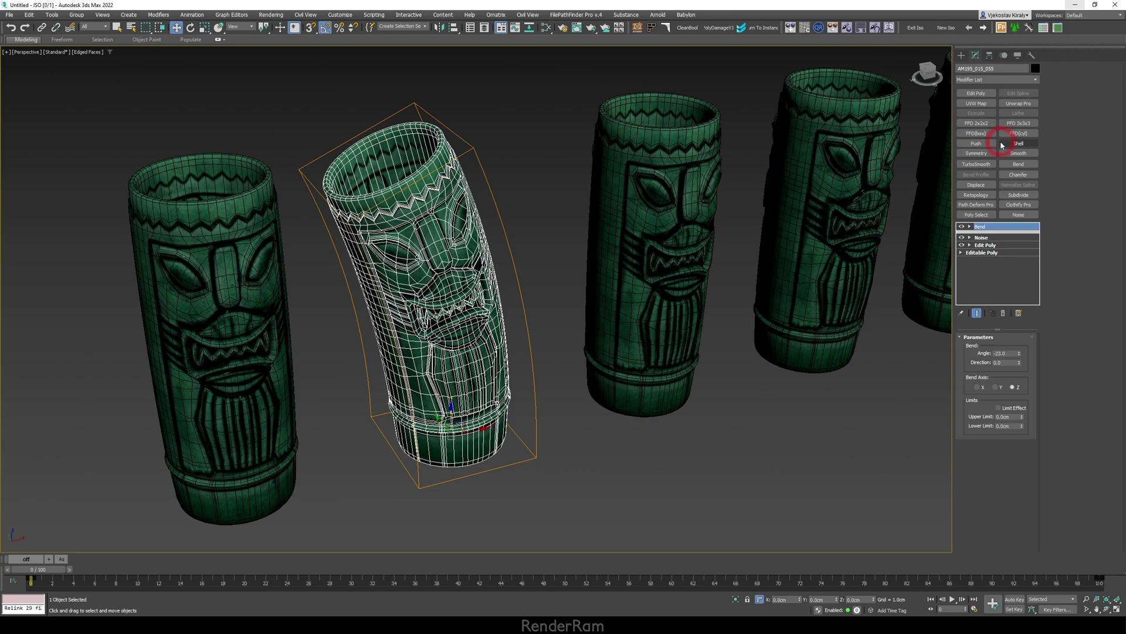
pyautogui.click(983, 125)
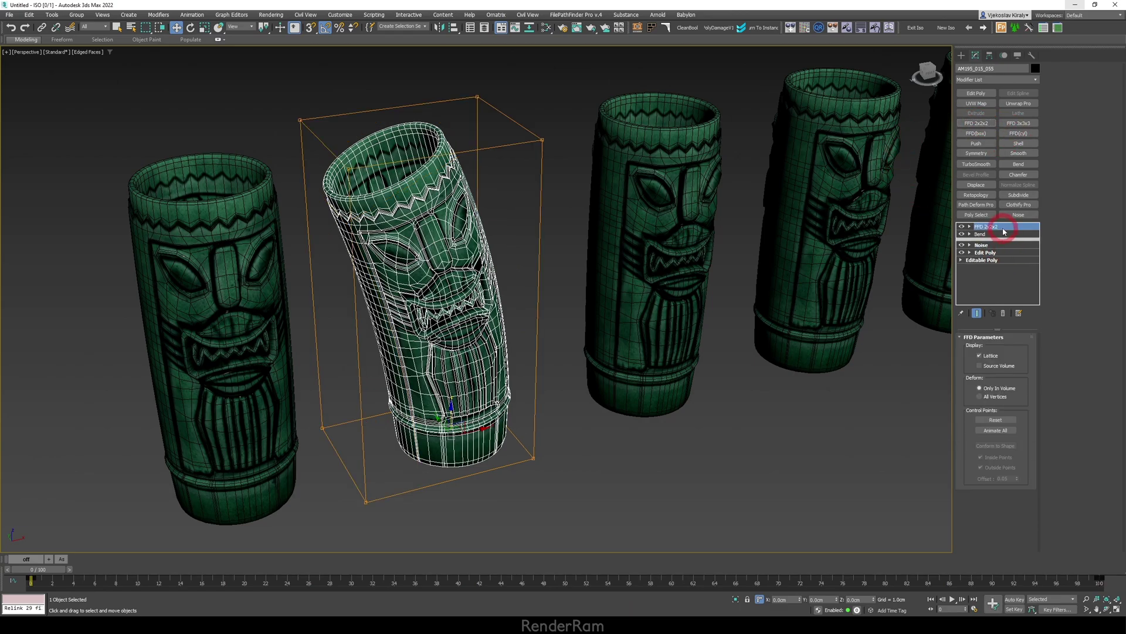
pyautogui.moveTo(558, 136); pyautogui.dragTo(691, 130)
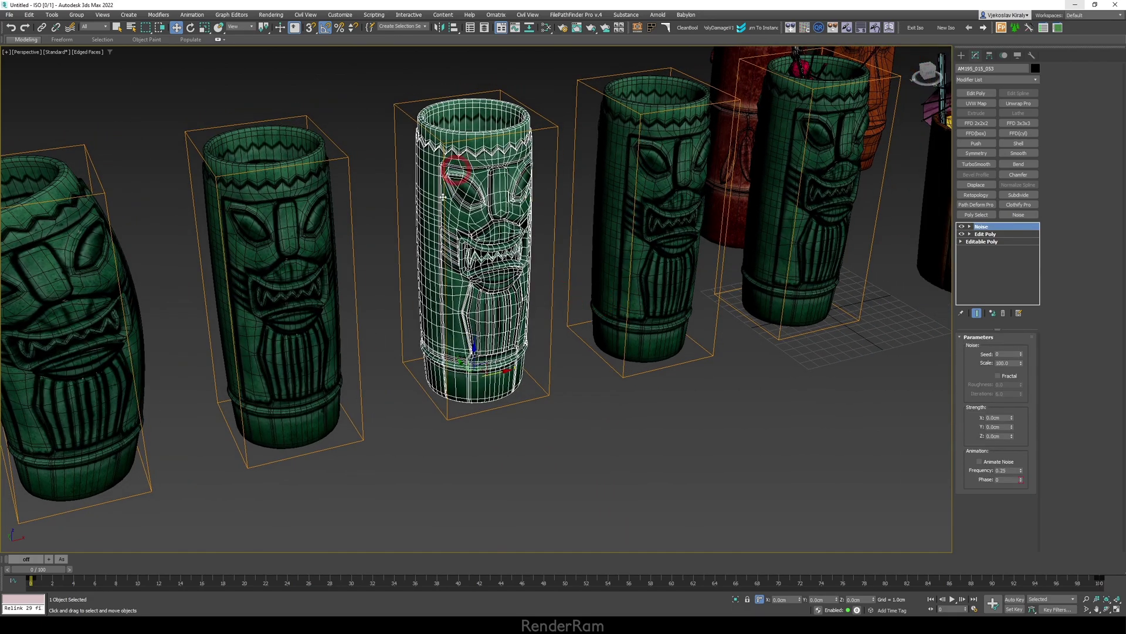
pyautogui.moveTo(946, 229)
pyautogui.keyDown('alt'); pyautogui.mouseDown(button='middle')
pyautogui.moveTo(788, 231)
pyautogui.moveTo(589, 255)
pyautogui.mouseUp(button='middle'); pyautogui.keyUp('alt')
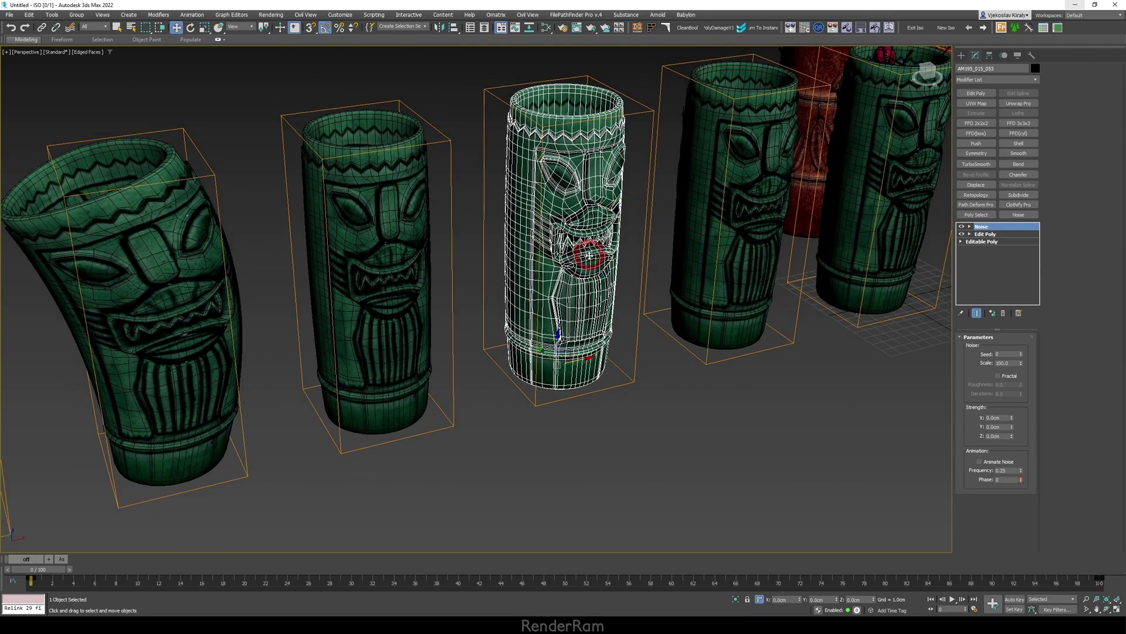
# Step: Switch off the plain glass's Noise and add a Symmetry modifier mirroring it on Z
pyautogui.rightClick(995, 228)
pyautogui.click(1042, 378)
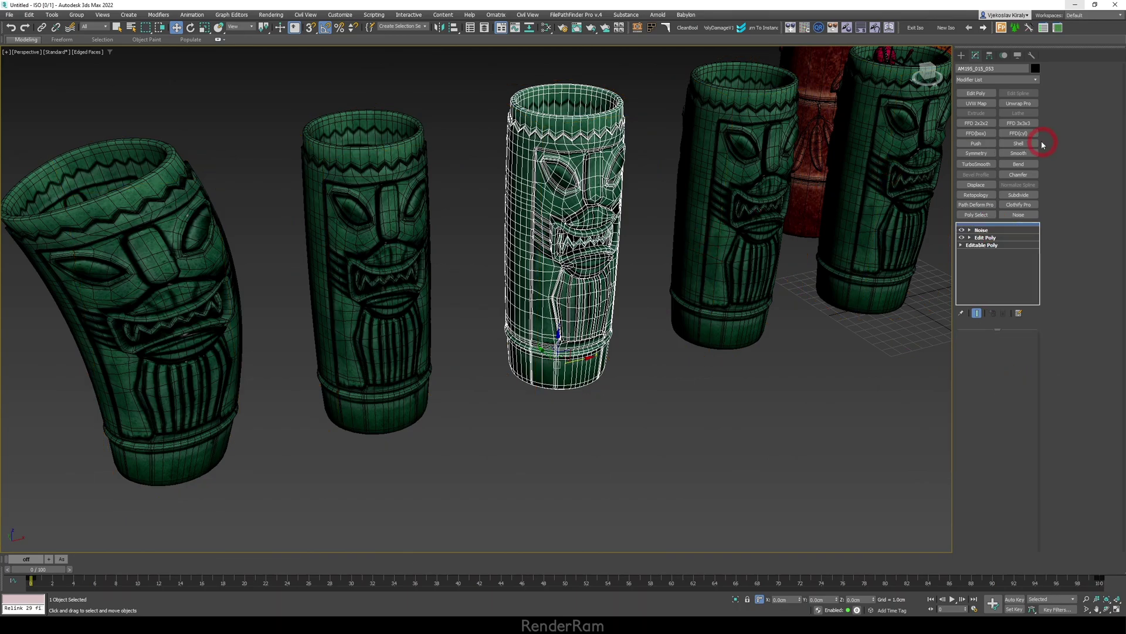
pyautogui.click(984, 155)
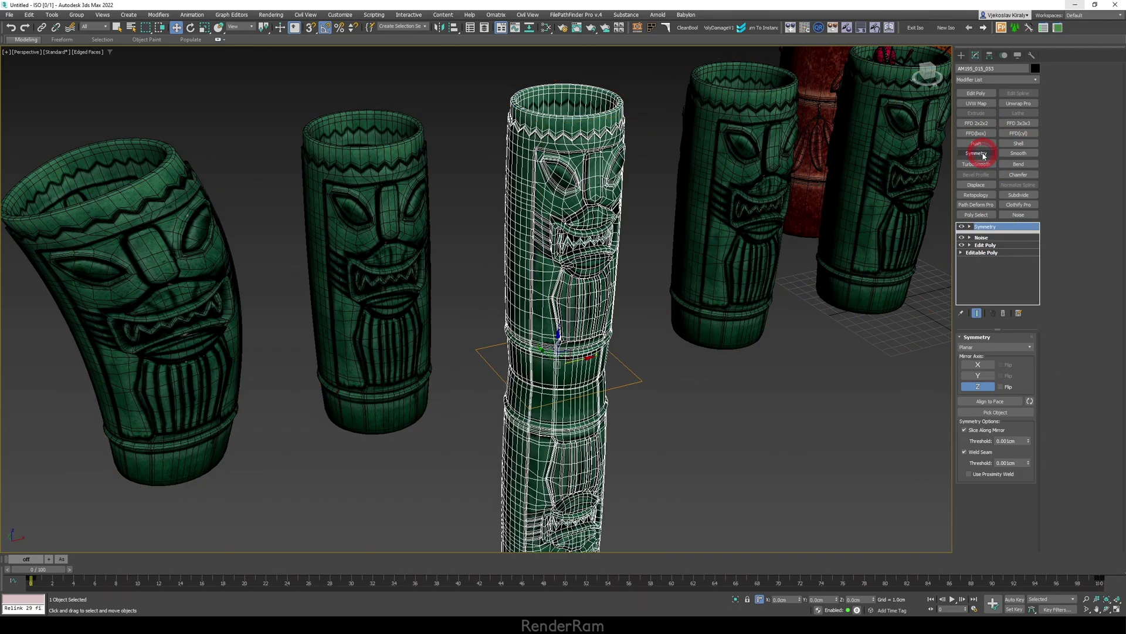
pyautogui.keyDown('alt'); pyautogui.moveTo(576, 290); pyautogui.dragTo(652, 267, button='middle'); pyautogui.keyUp('alt')
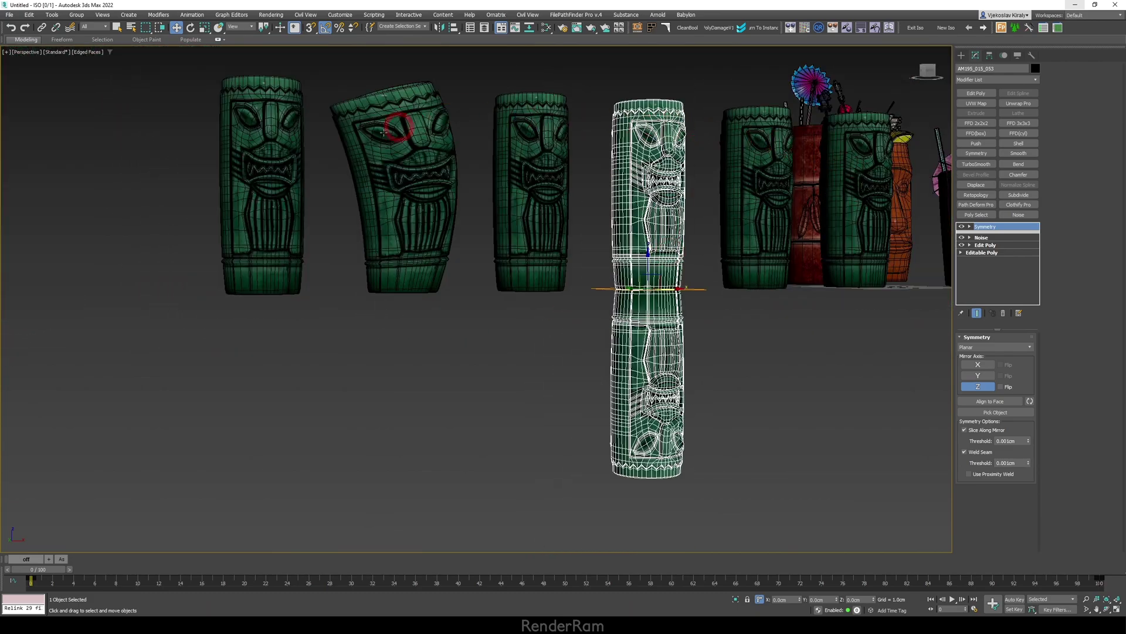